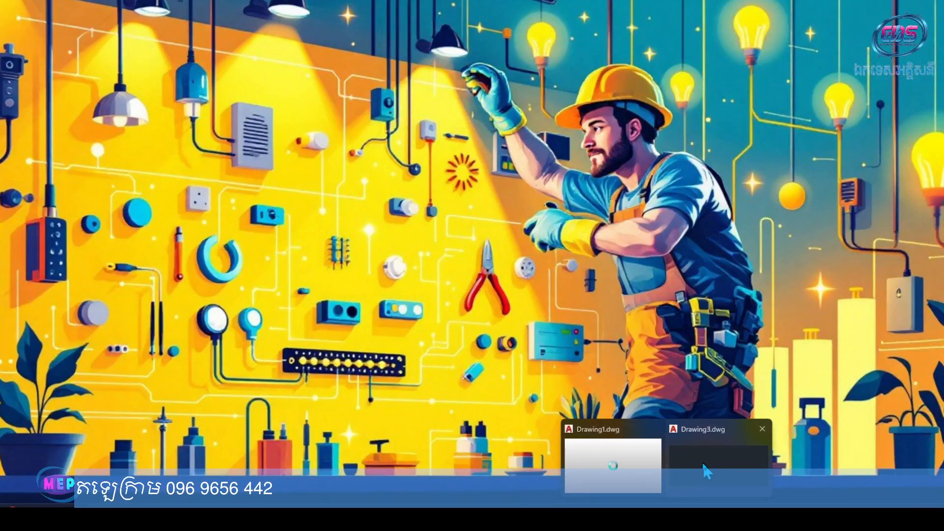
# - Switch to Drawing3.dwg in AutoCAD and draw an open, roughly rectangular multiline with four segments, using Ortho mode
pyautogui.click(702, 461)
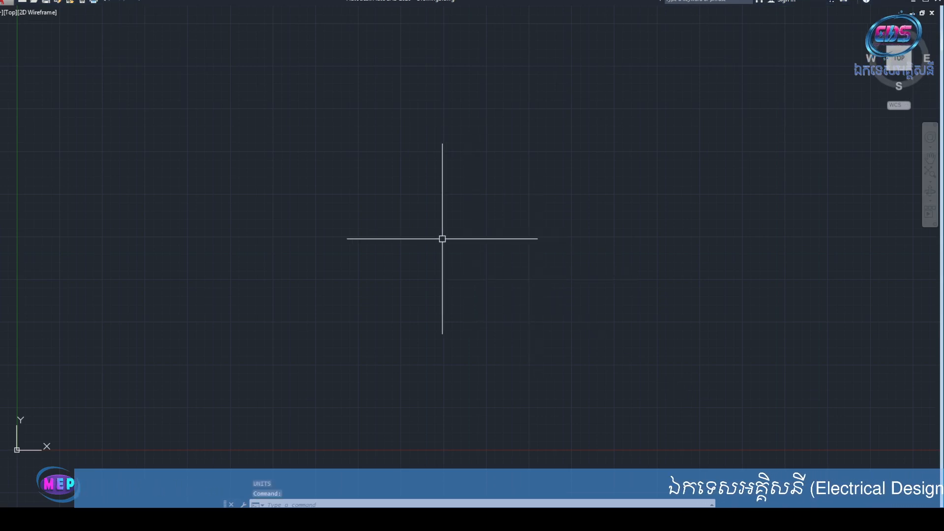
pyautogui.write('ml')
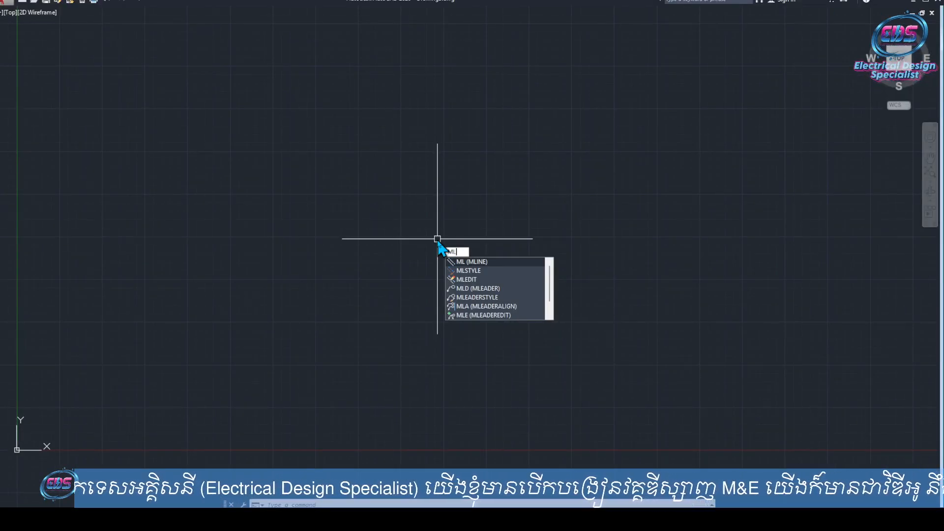
pyautogui.press('Return')
pyautogui.click(371, 234)
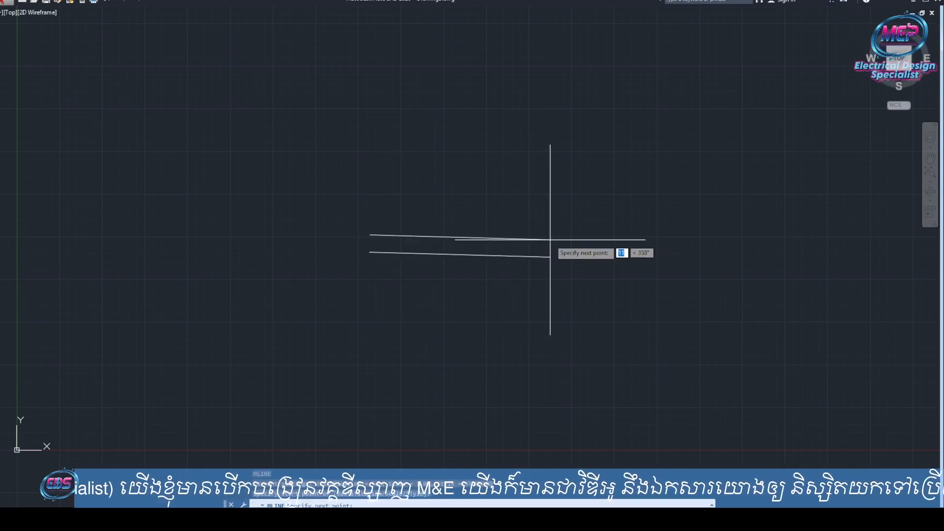
pyautogui.press('F8')
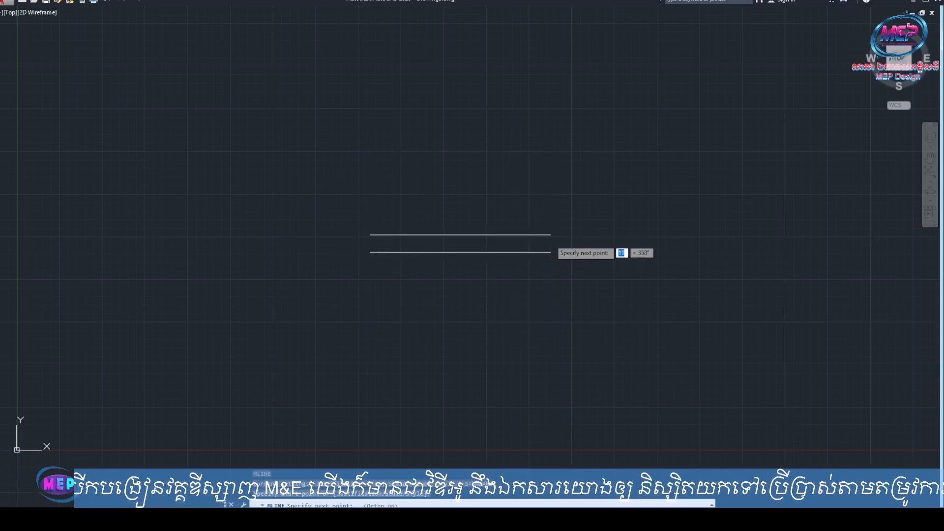
pyautogui.click(559, 253)
pyautogui.click(558, 367)
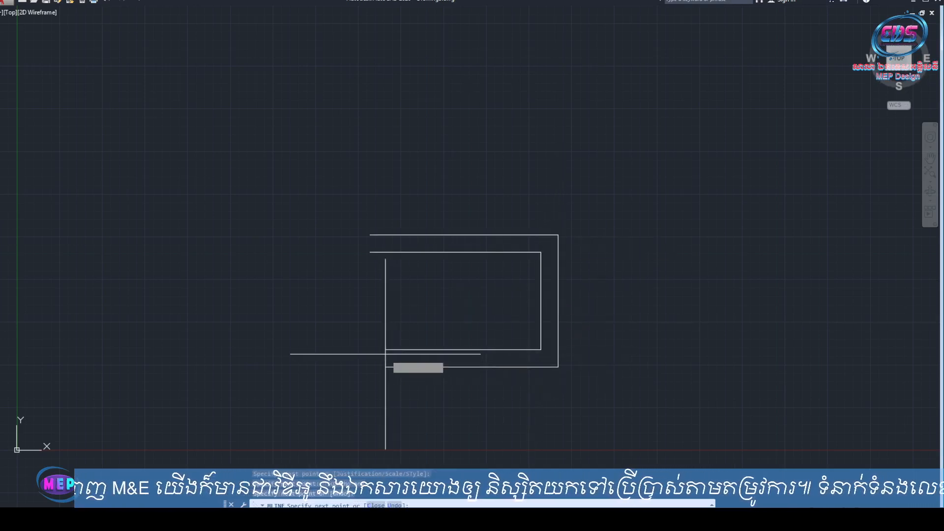
pyautogui.click(328, 340)
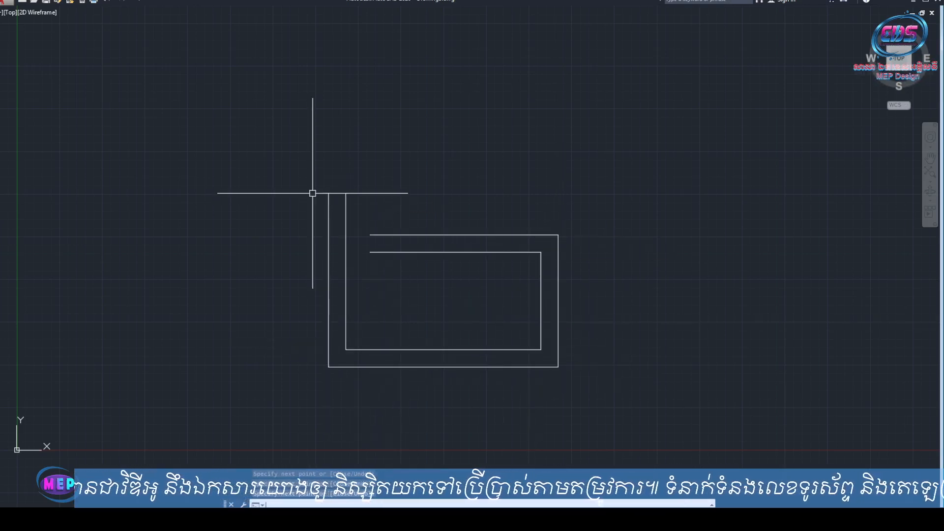
pyautogui.click(313, 194)
pyautogui.press('Return')
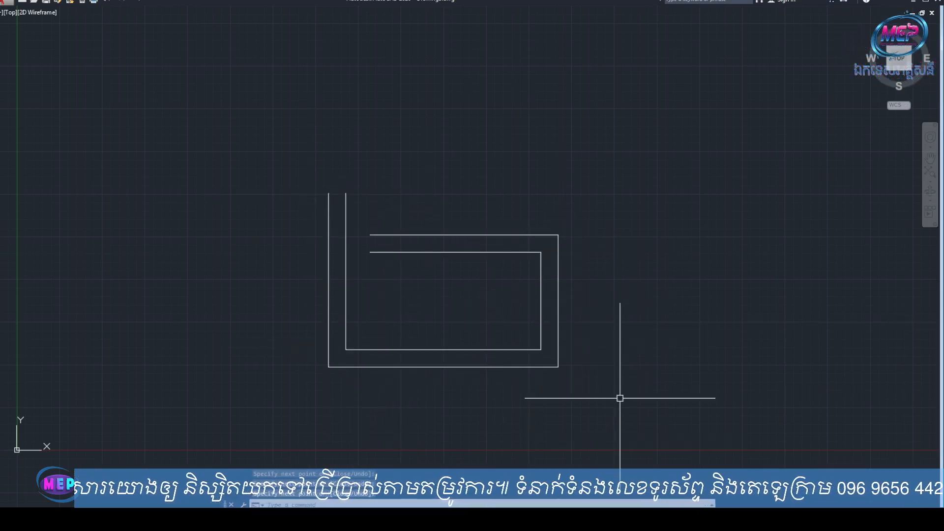
# - Delete the drawn multiline from the drawing
pyautogui.click(438, 207)
pyautogui.click(411, 264)
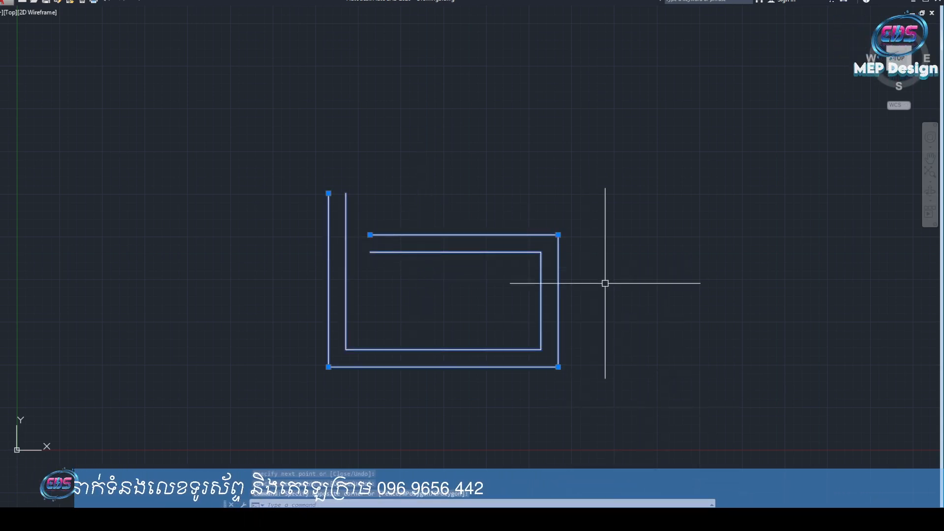
pyautogui.press('Delete')
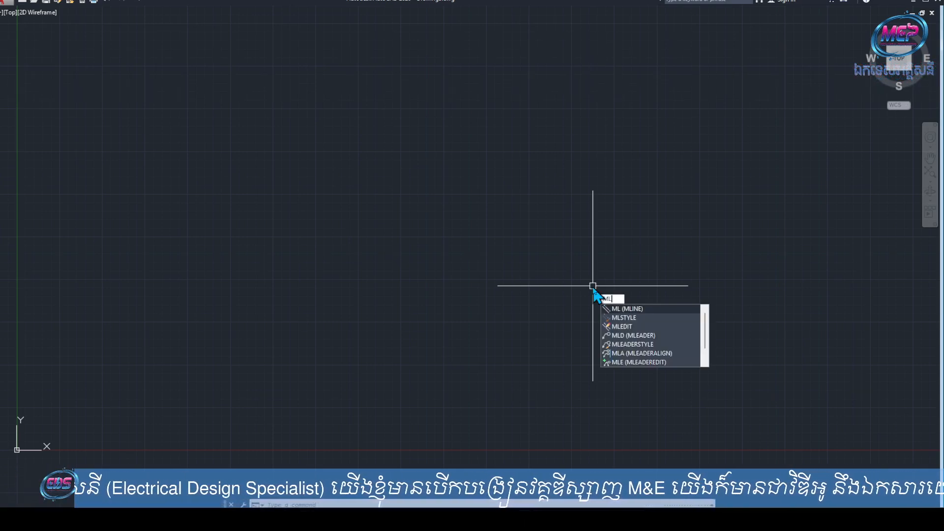
# - Create a new multiline style named CW in the MLSTYLE dialog, starting from STANDARD
pyautogui.click(624, 318)
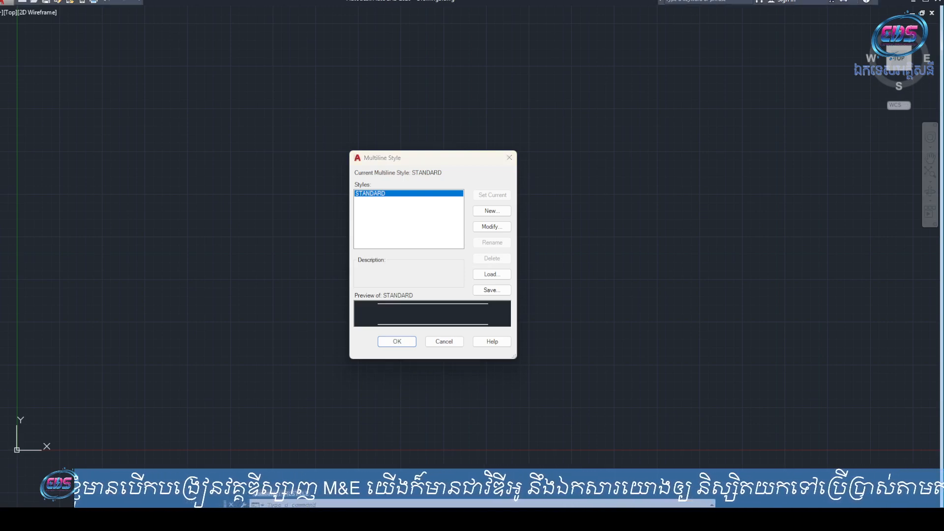
pyautogui.press('super')
pyautogui.press('super')
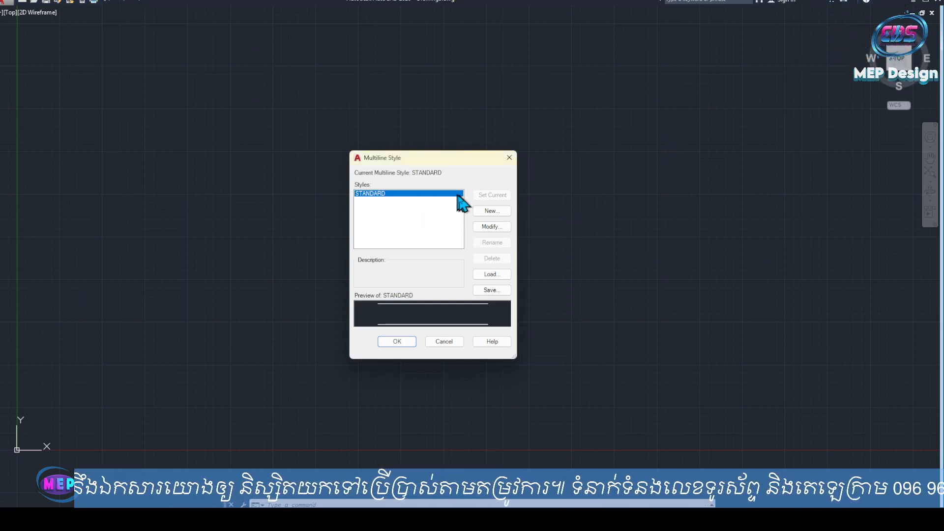
pyautogui.click(492, 210)
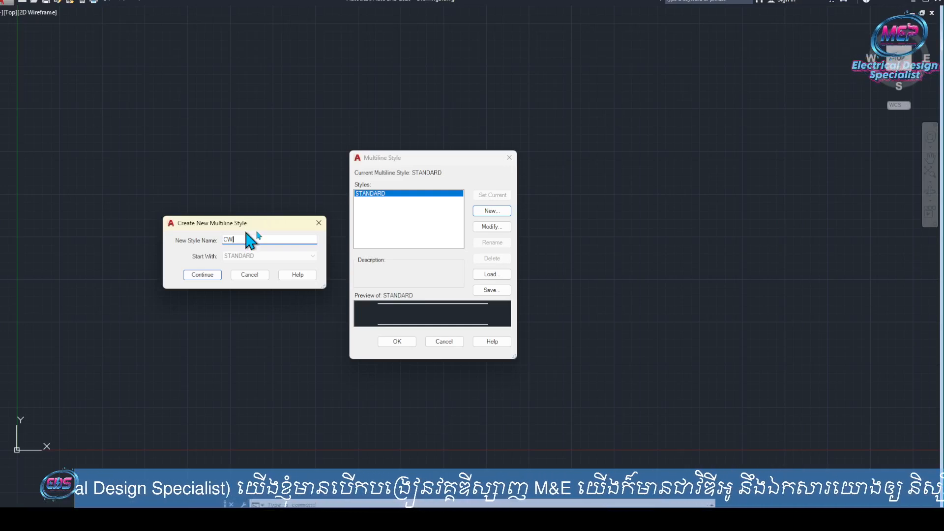
pyautogui.click(202, 274)
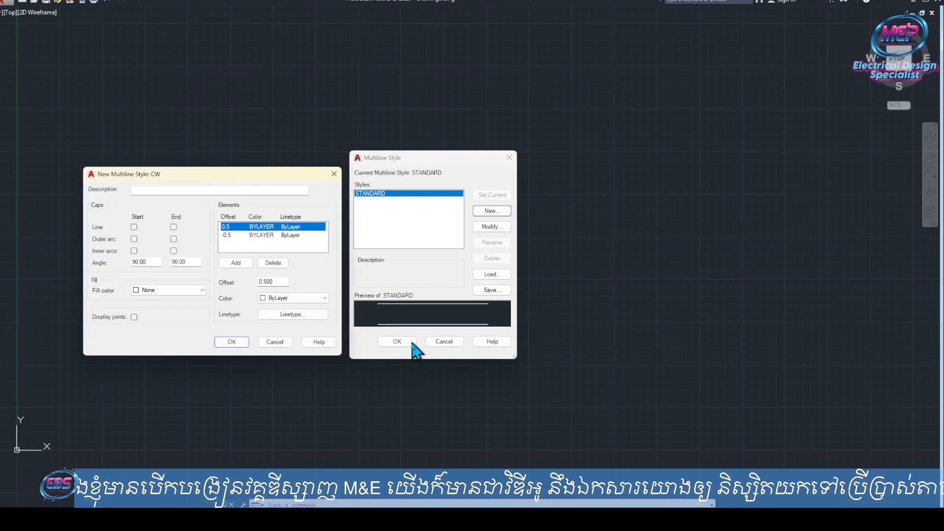
# - Enable line caps at the start and end of the CW style and add a centre element at offset 0
pyautogui.click(134, 227)
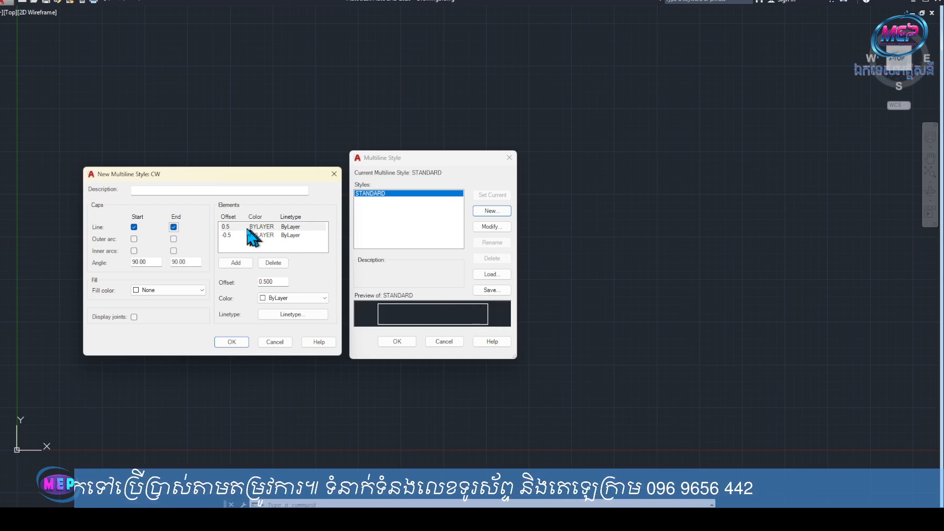
pyautogui.click(237, 262)
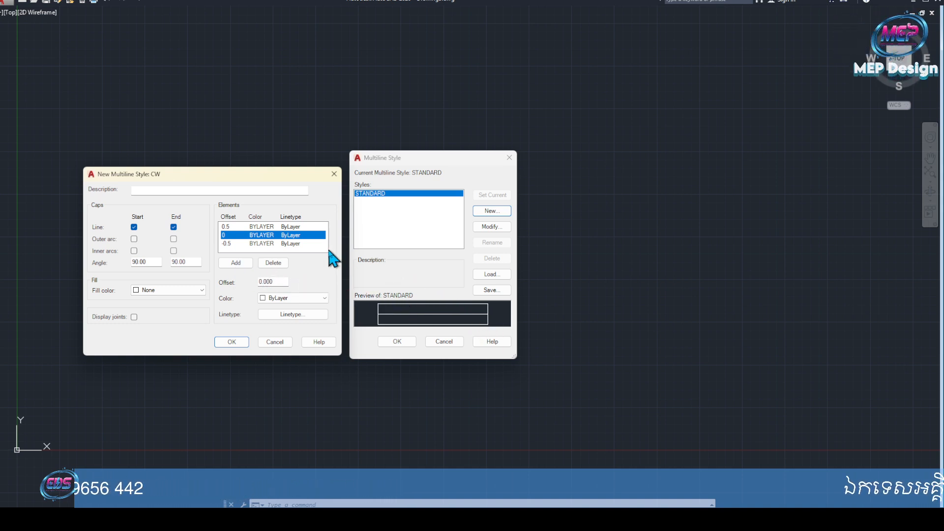
# - Set the color of the two outer elements, at offsets 0.5 and -0.5, to Blue
pyautogui.click(246, 227)
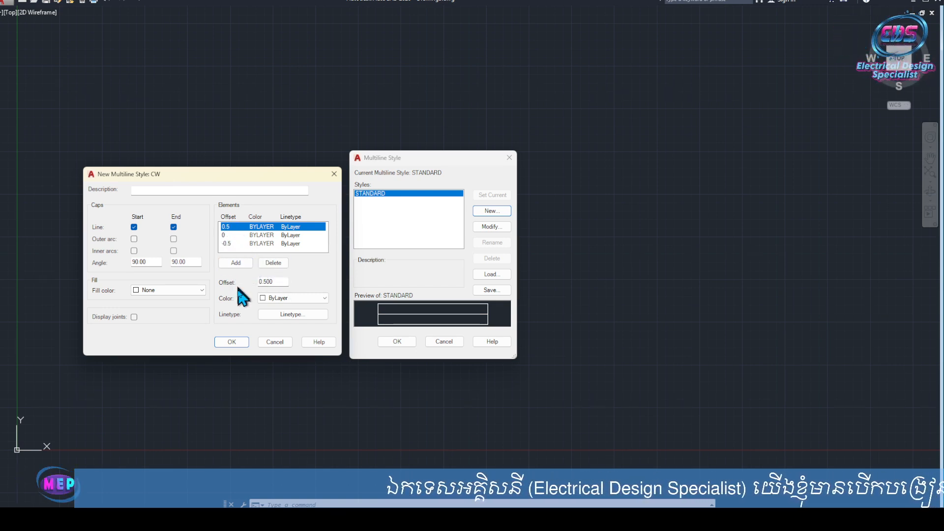
pyautogui.click(288, 298)
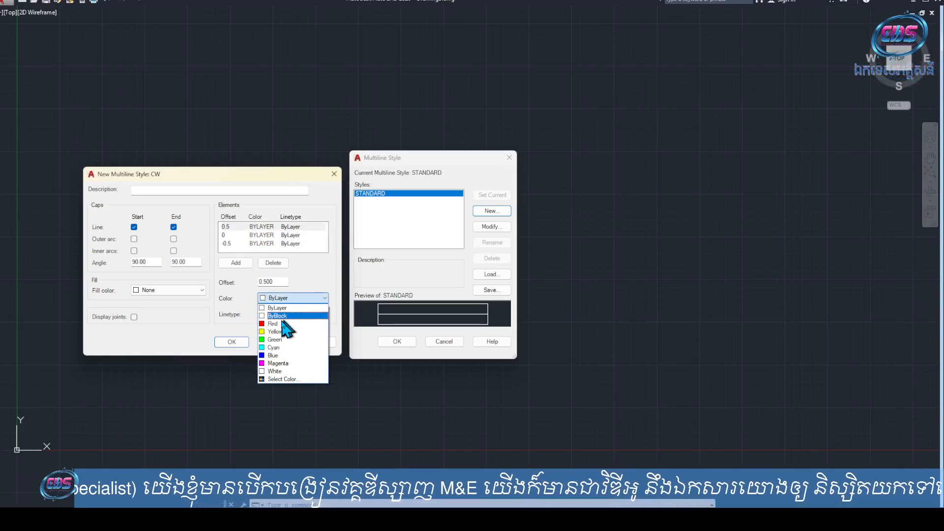
pyautogui.click(275, 355)
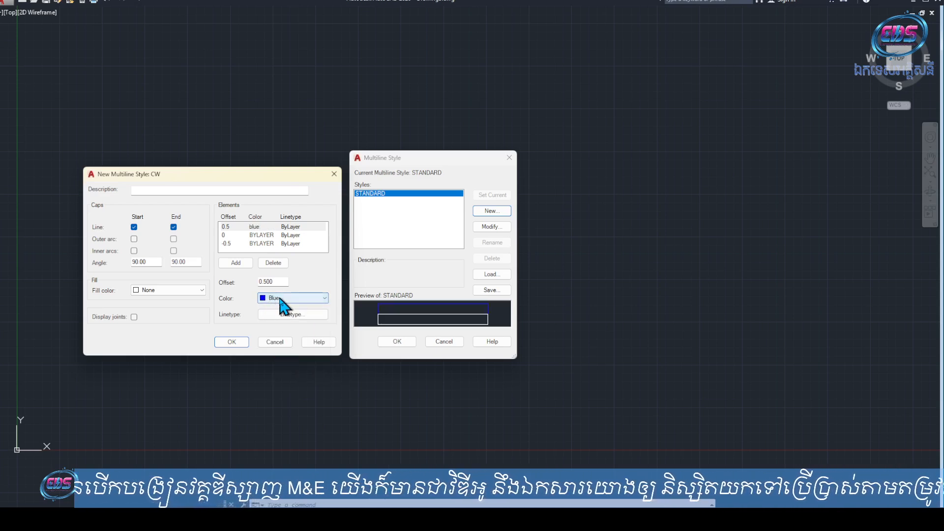
pyautogui.click(266, 245)
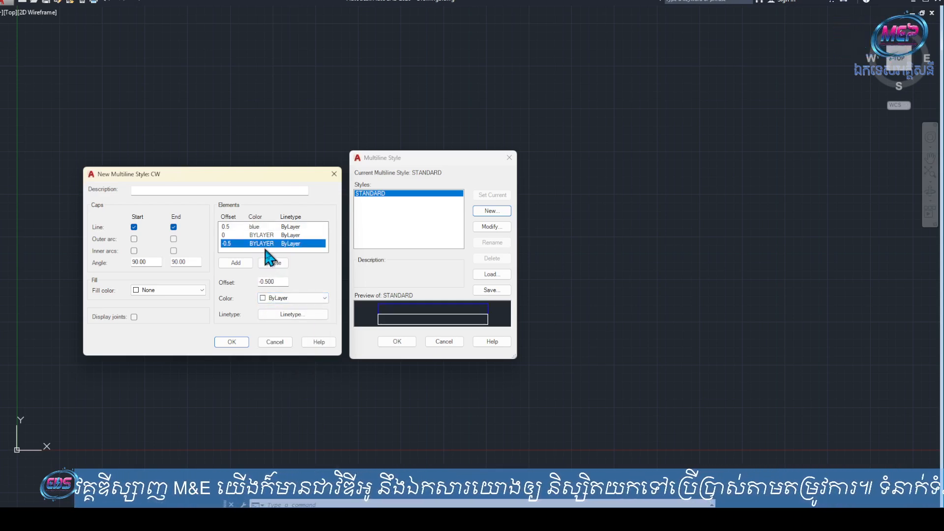
pyautogui.click(291, 298)
pyautogui.click(283, 354)
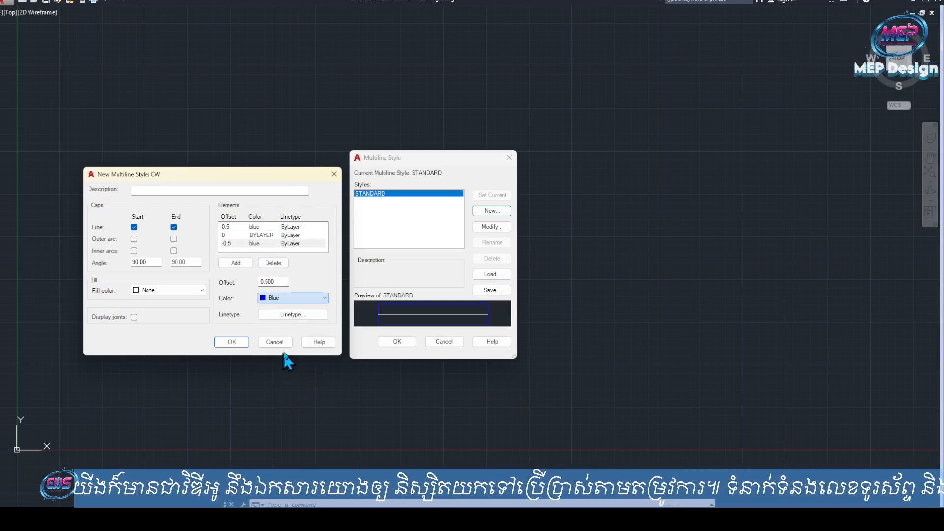
# - Set the centre element at offset 0 to index color 8
pyautogui.click(260, 235)
pyautogui.click(291, 298)
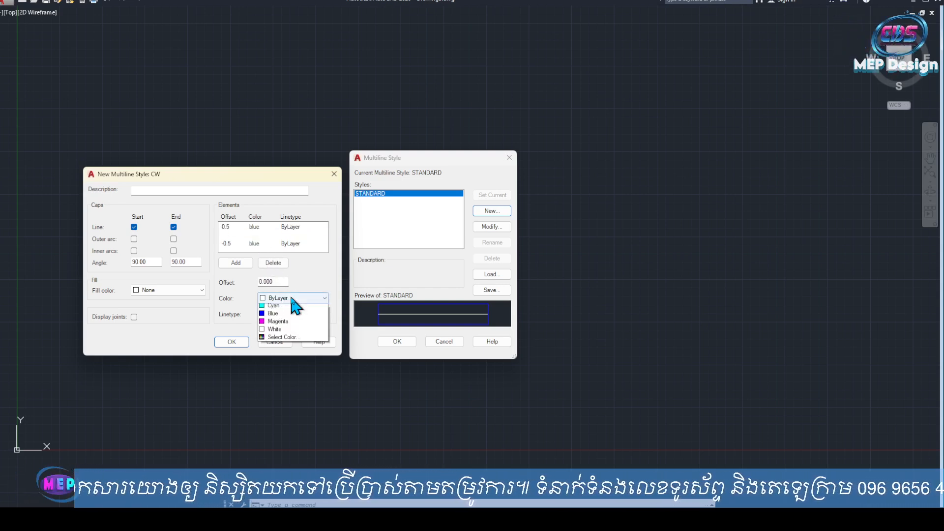
pyautogui.click(283, 378)
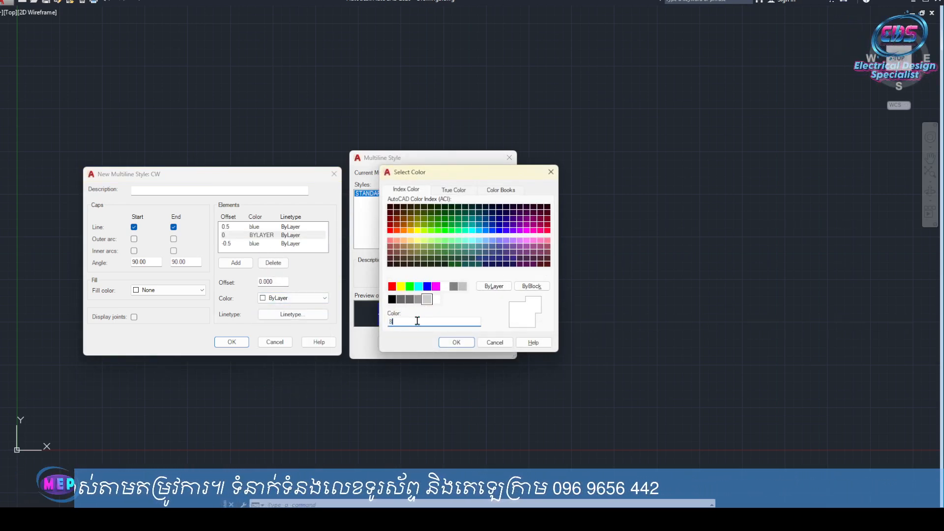
pyautogui.write('8')
pyautogui.press('Return')
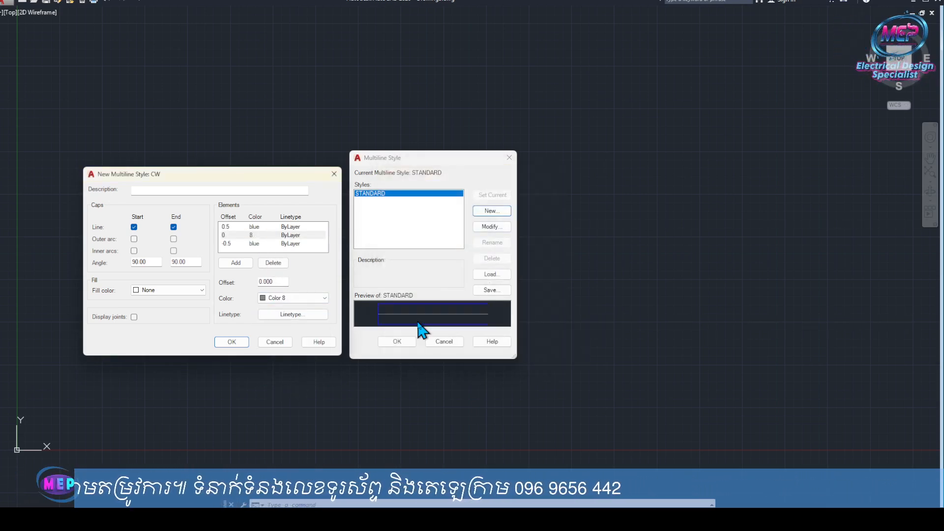
# - Load the HIDDEN linetype from the acad.lin file and assign it to the centre element
pyautogui.click(294, 315)
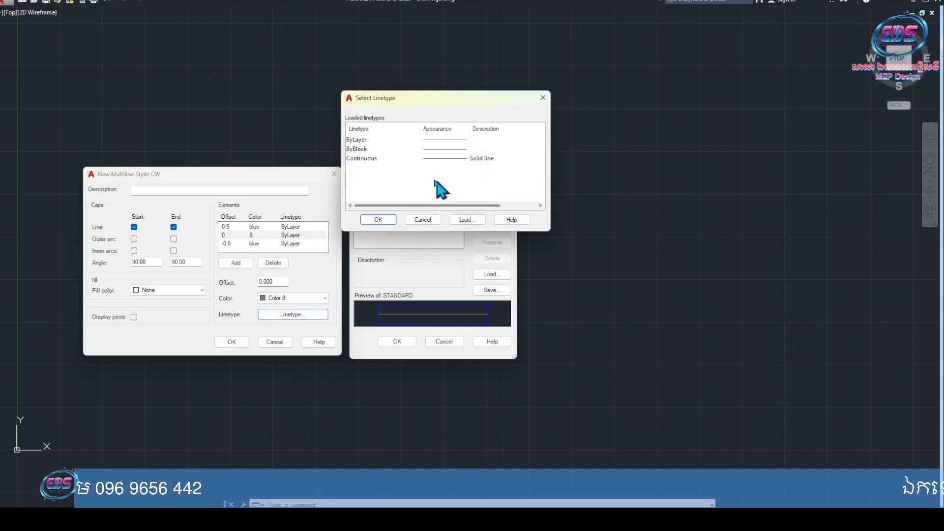
pyautogui.click(466, 221)
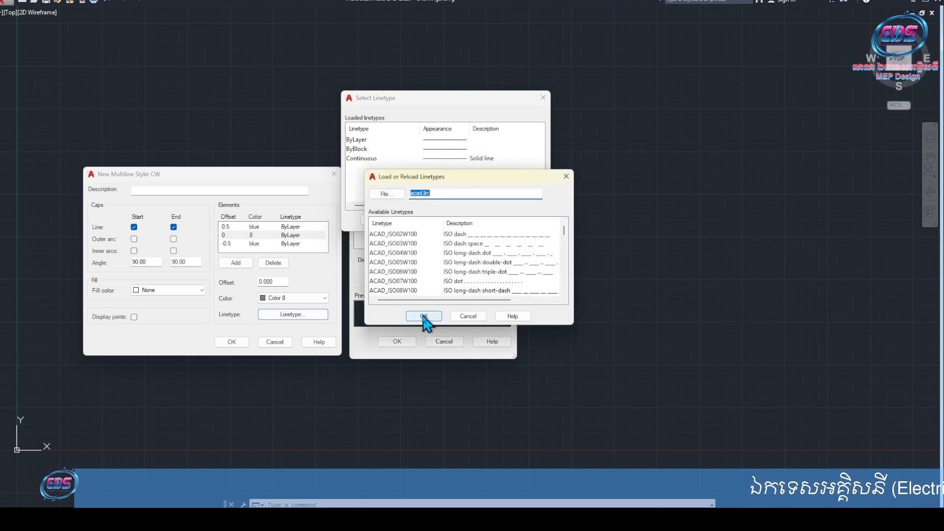
pyautogui.scroll(-2, 418, 269)
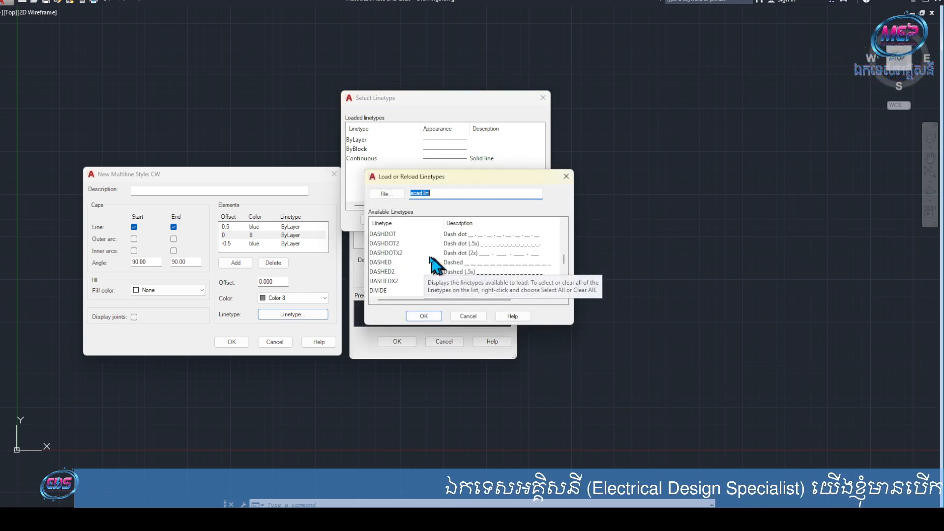
pyautogui.scroll(-3, 415, 278)
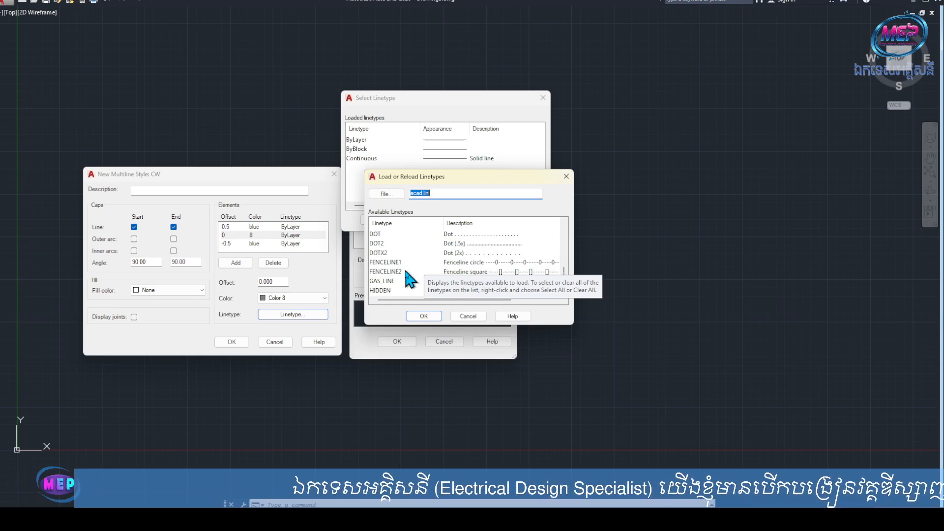
pyautogui.scroll(-2, 411, 281)
pyautogui.click(386, 262)
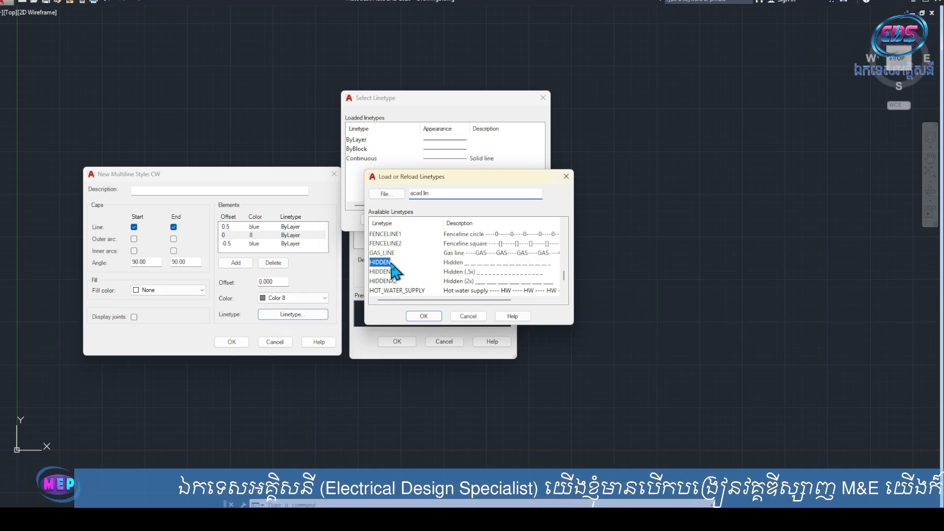
pyautogui.click(423, 316)
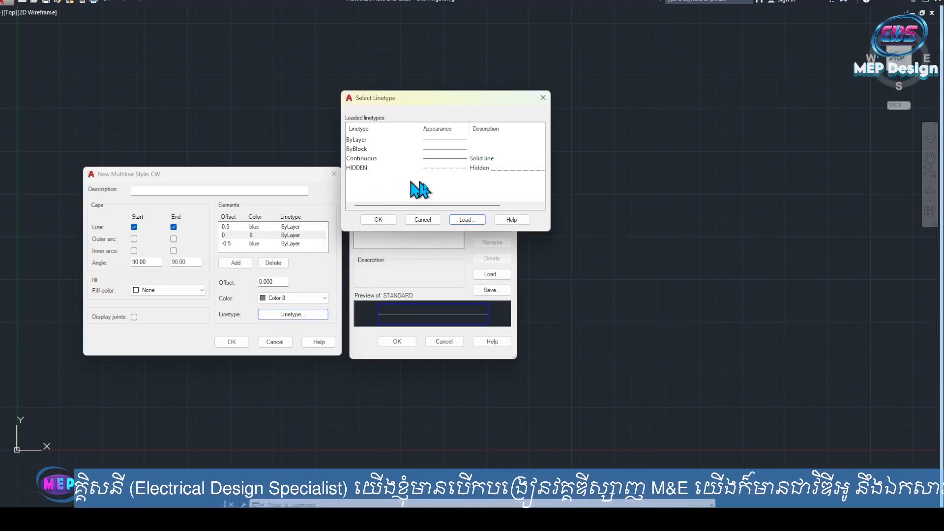
pyautogui.click(376, 219)
pyautogui.click(472, 188)
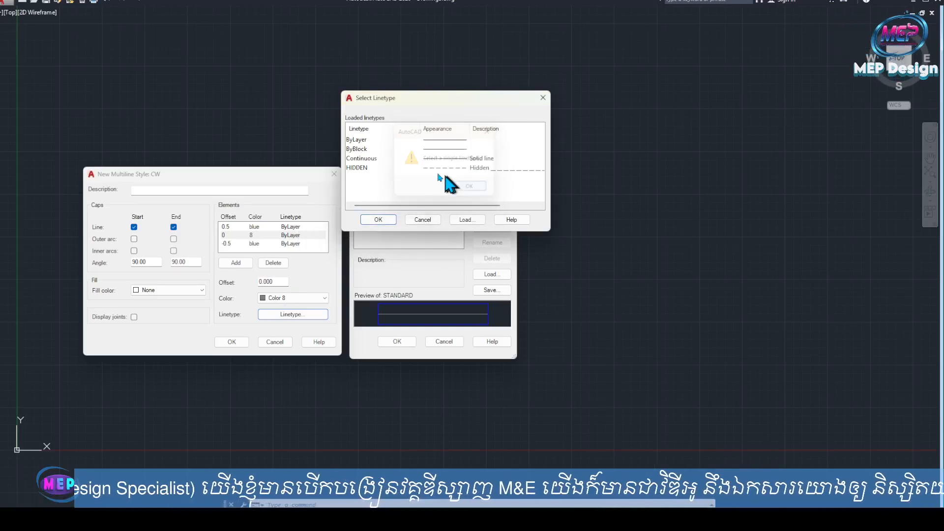
pyautogui.click(396, 168)
pyautogui.click(378, 220)
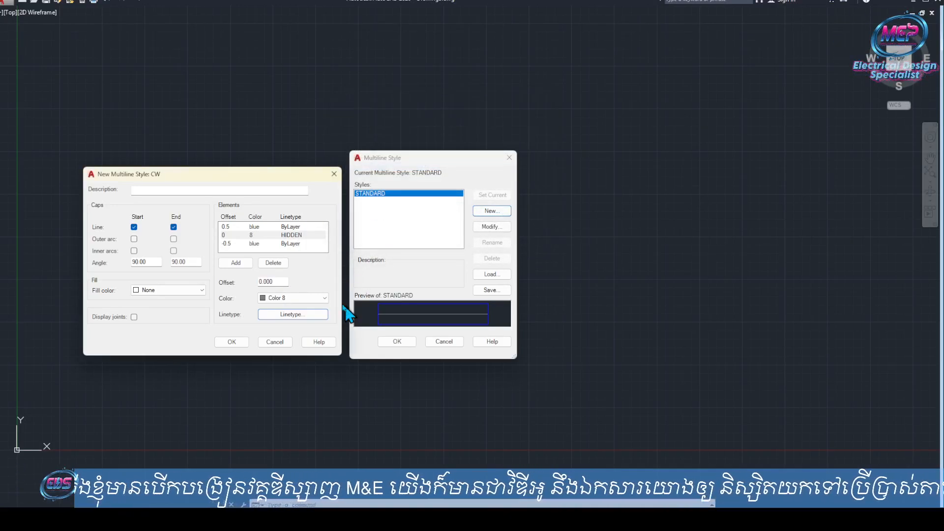
# - Confirm the CW style's settings and make CW the current multiline style
pyautogui.click(232, 342)
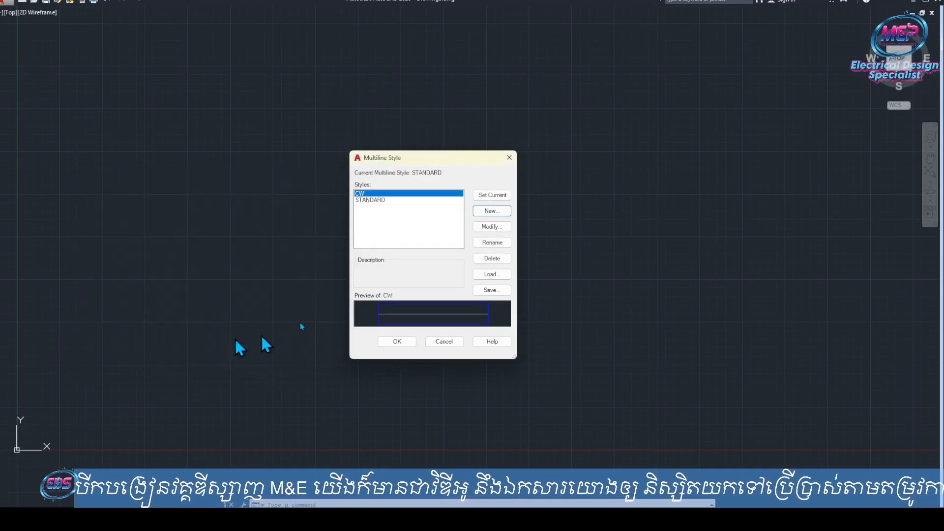
pyautogui.click(492, 195)
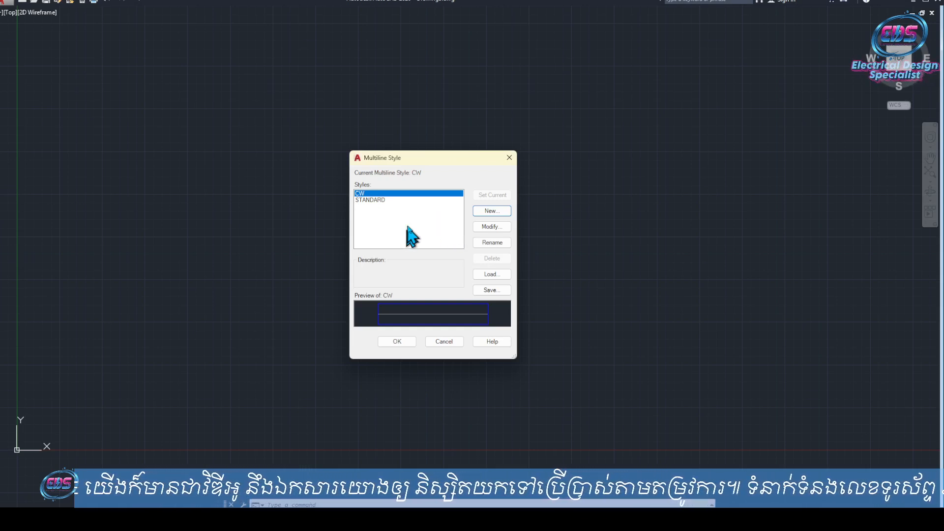
# - Create a new multiline style named HW based on the CW style
pyautogui.click(492, 211)
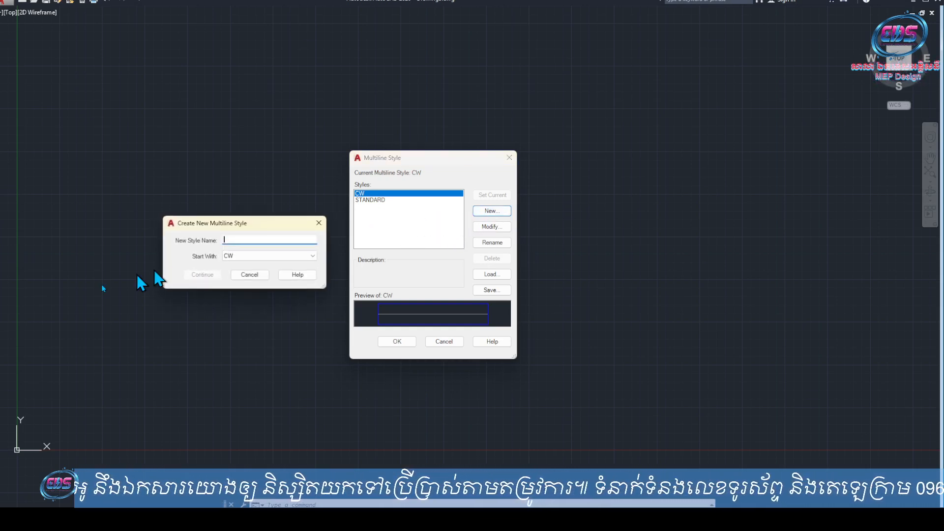
pyautogui.write('HW')
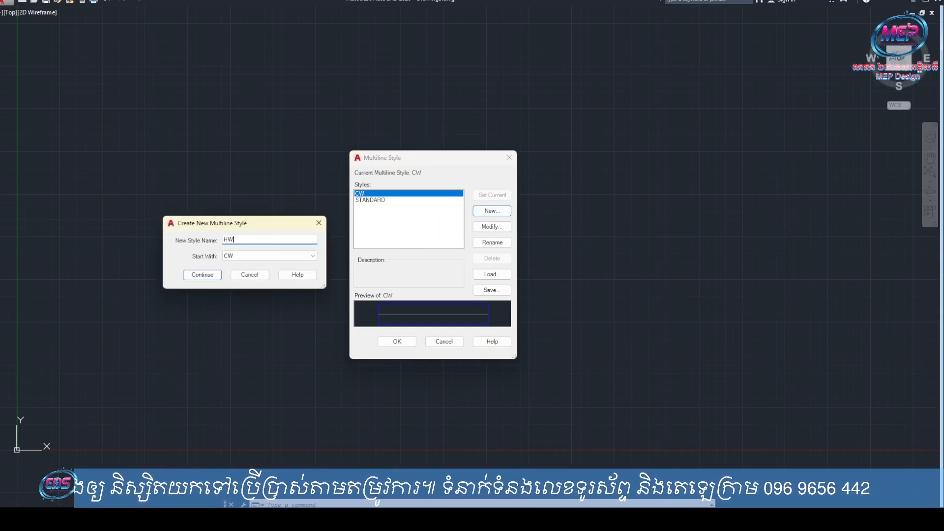
pyautogui.press('Return')
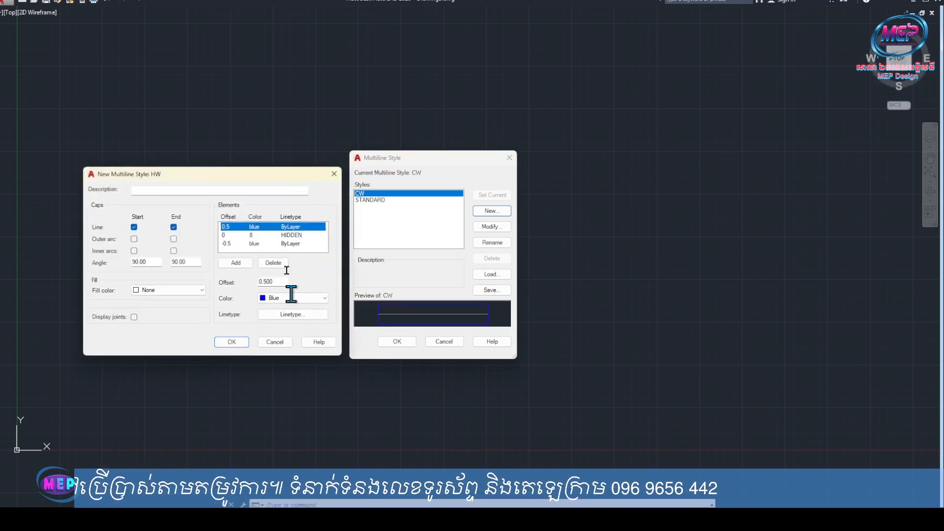
# - Set the two outer elements of HW, at offsets 0.5 and -0.5, to Red and confirm the style
pyautogui.click(293, 298)
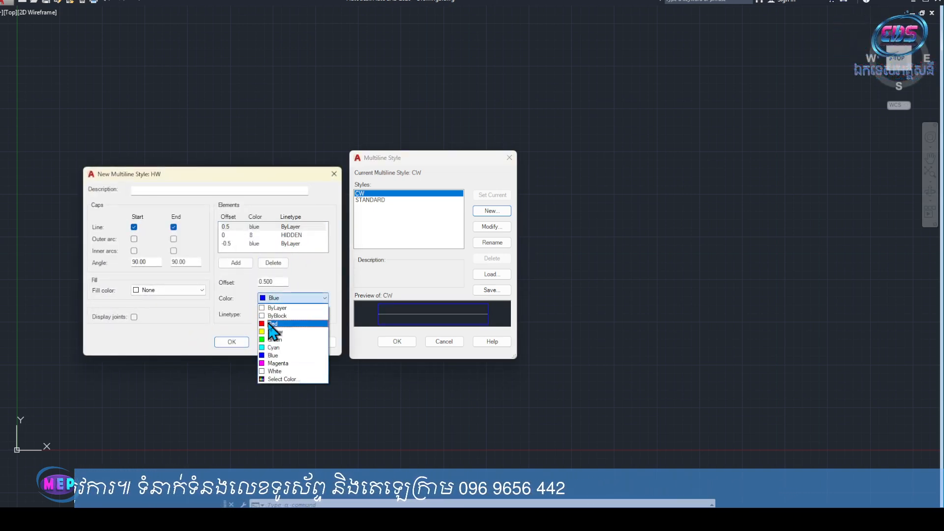
pyautogui.click(273, 325)
pyautogui.click(252, 244)
pyautogui.click(293, 298)
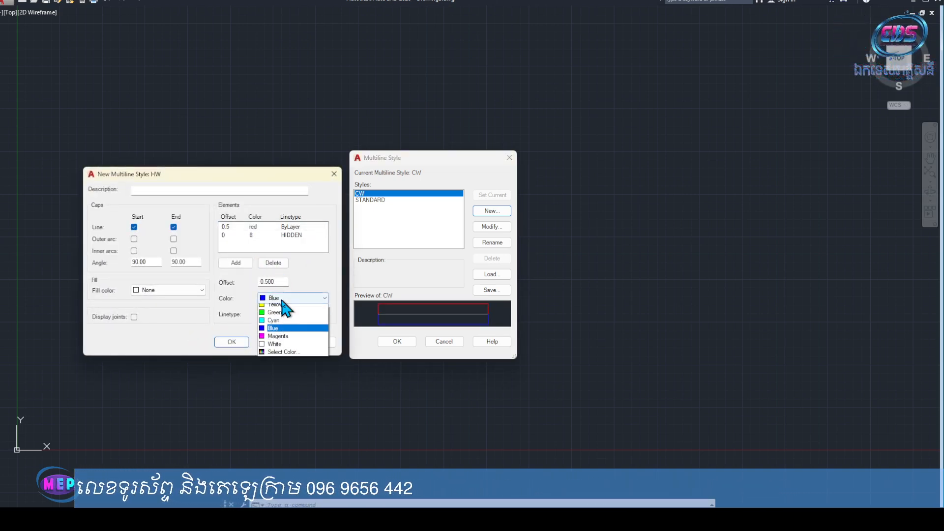
pyautogui.click(273, 323)
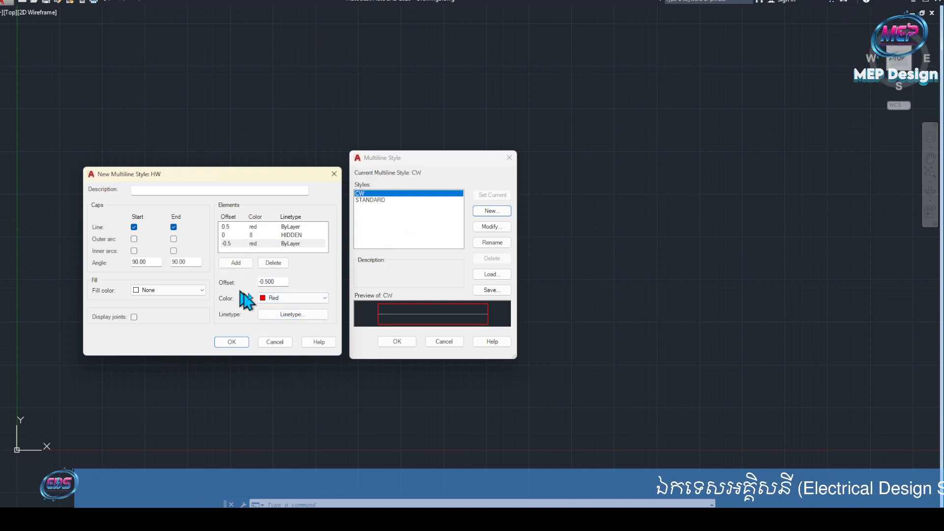
pyautogui.click(230, 344)
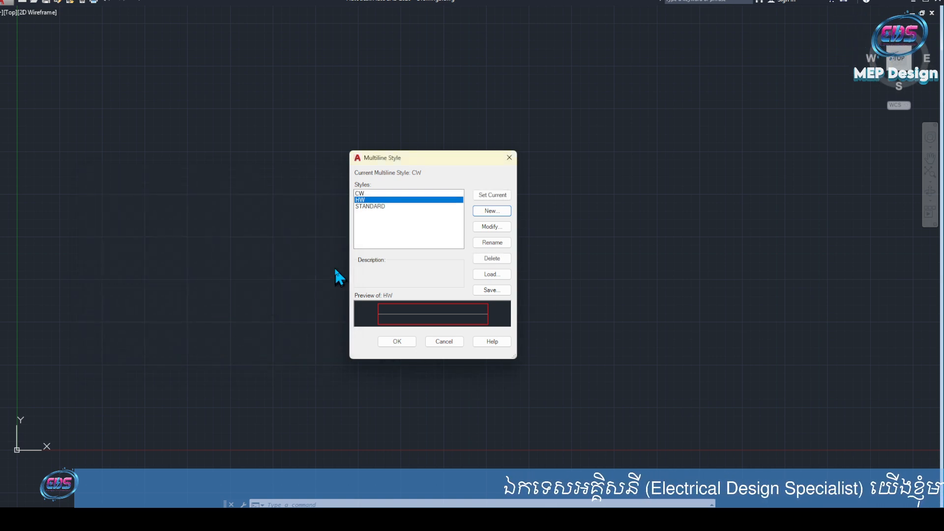
# - Make HW the current multiline style
pyautogui.click(374, 206)
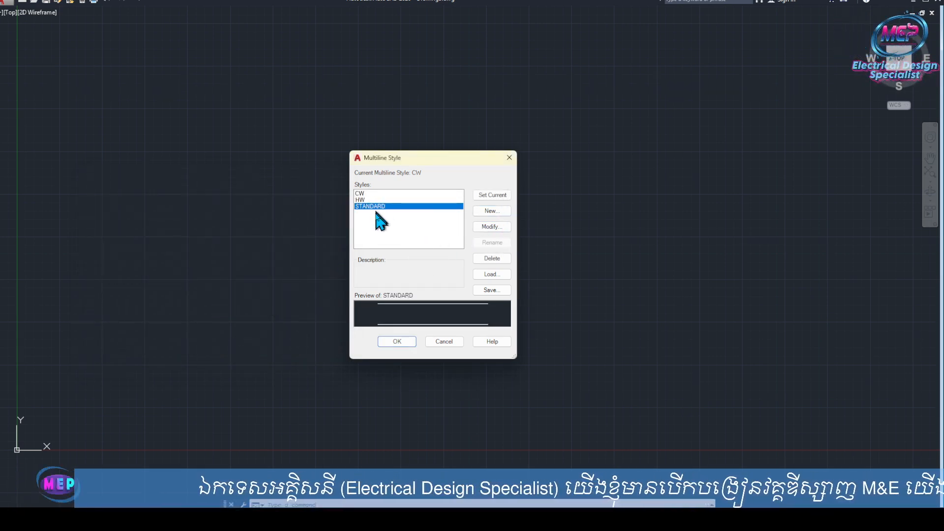
pyautogui.click(373, 200)
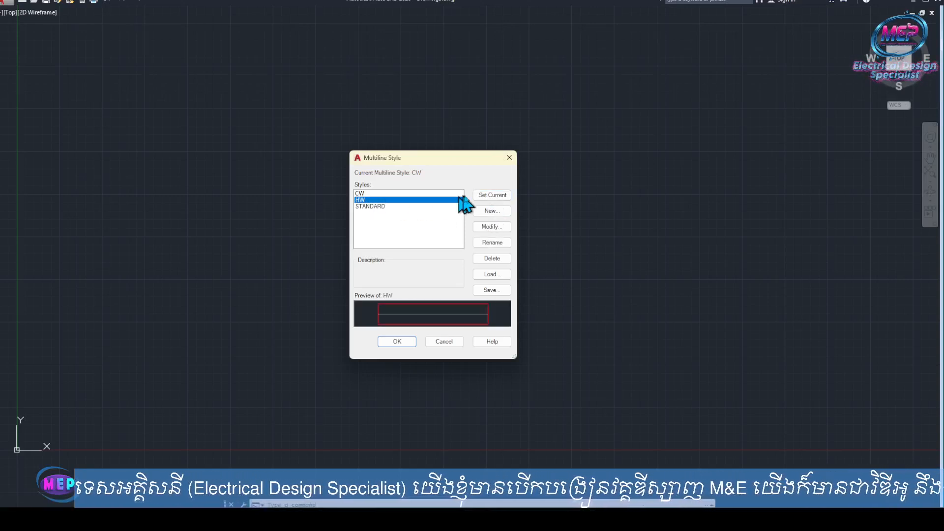
pyautogui.click(492, 195)
# - Create a new multiline style named SP based on the STANDARD style
pyautogui.click(394, 207)
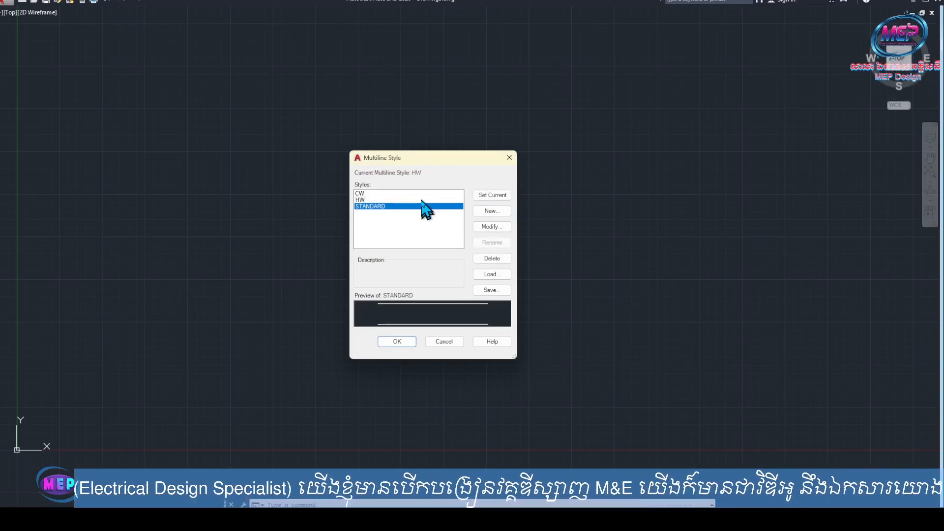
pyautogui.click(491, 211)
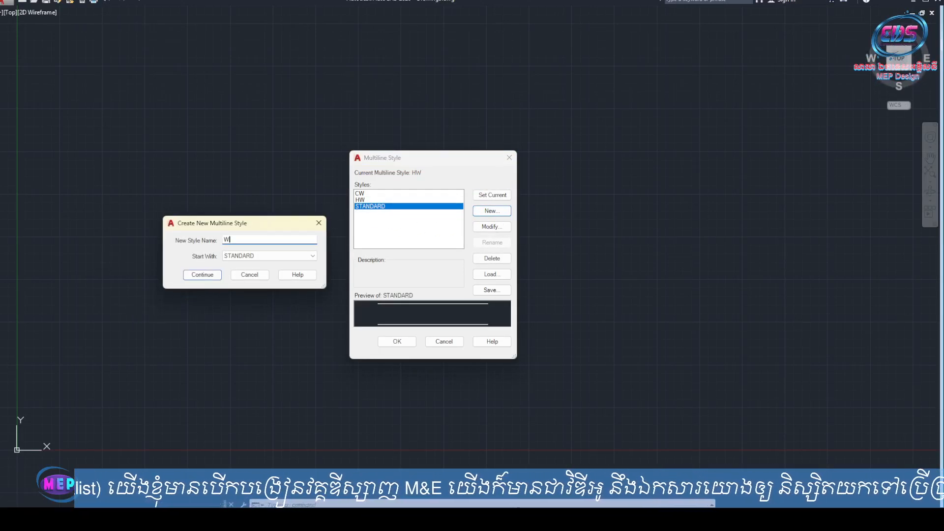
pyautogui.press('BackSpace')
pyautogui.write('W')
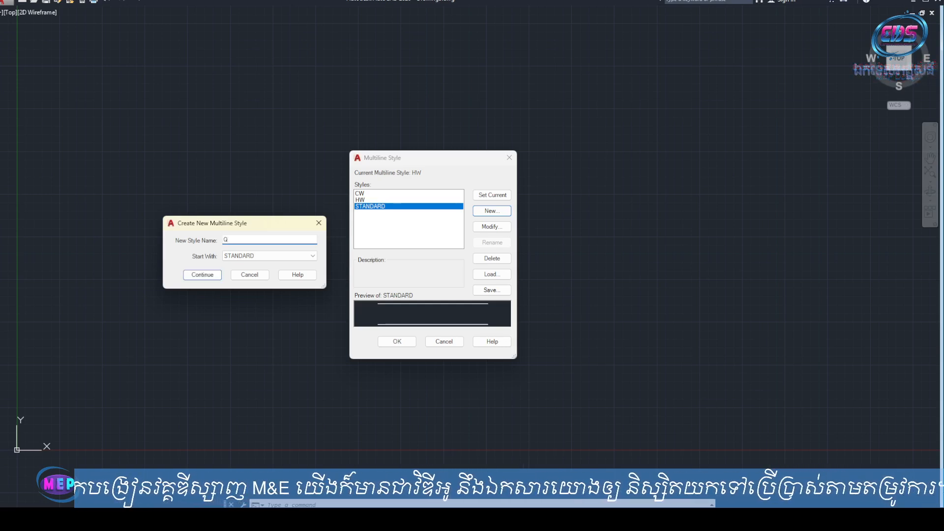
pyautogui.write('P')
pyautogui.press('BackSpace')
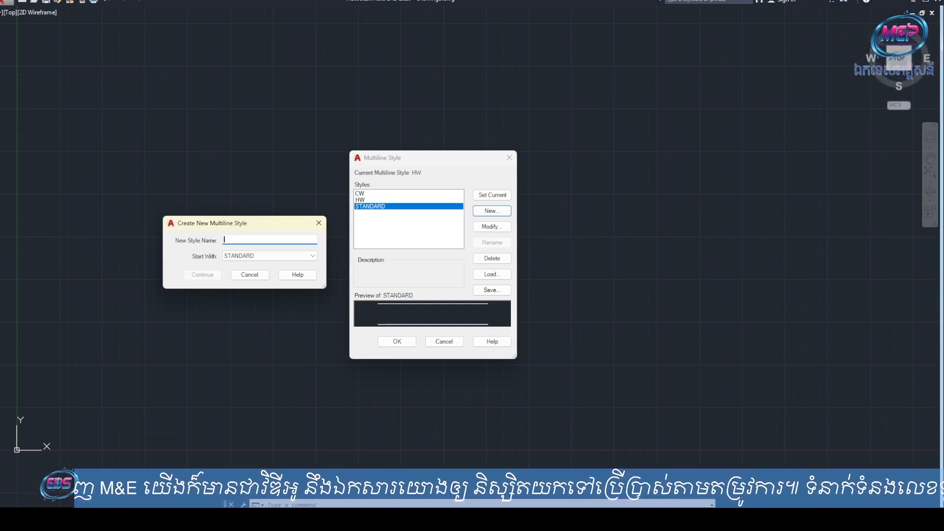
pyautogui.write('SP')
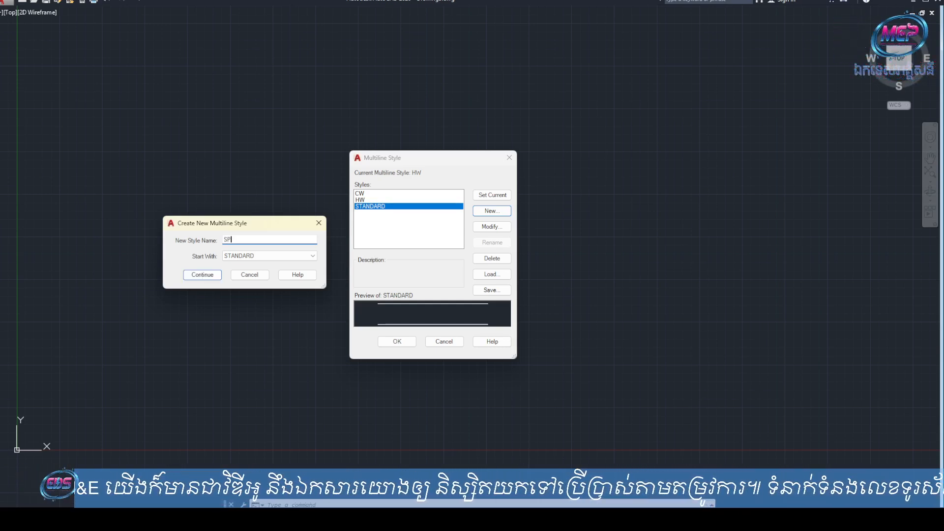
pyautogui.click(202, 274)
# - Enable line caps at the start and end of SP and add a centre element at offset 0
pyautogui.click(134, 227)
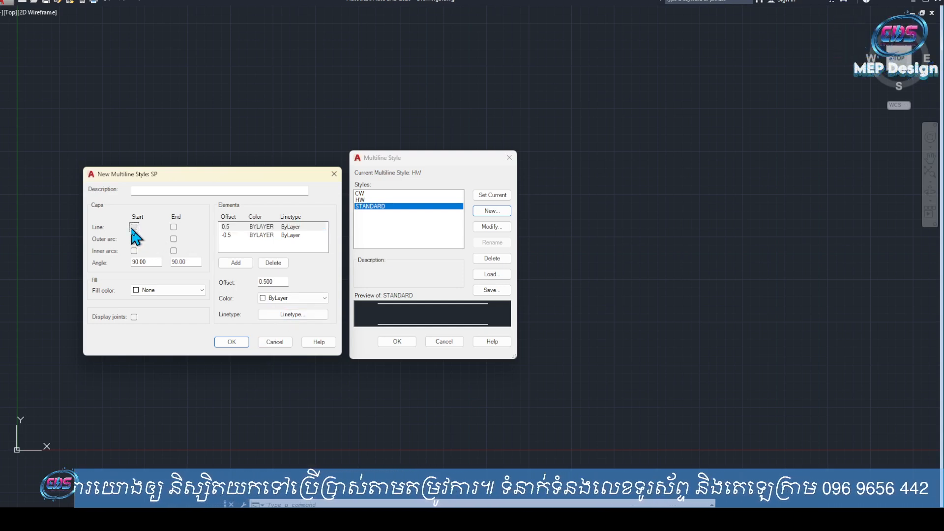
pyautogui.click(173, 227)
pyautogui.click(236, 263)
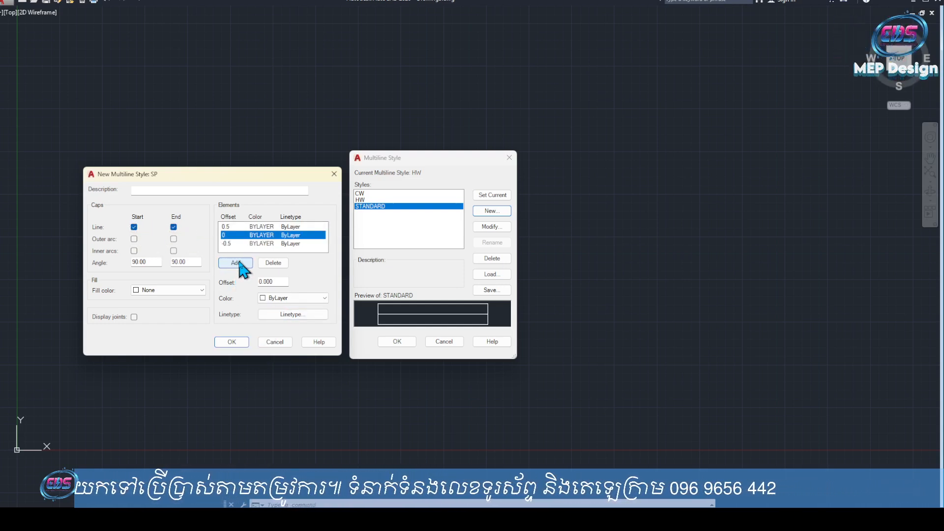
# - Set the two outer elements of SP, at offsets 0.5 and -0.5, to index color 30
pyautogui.click(250, 227)
pyautogui.click(265, 298)
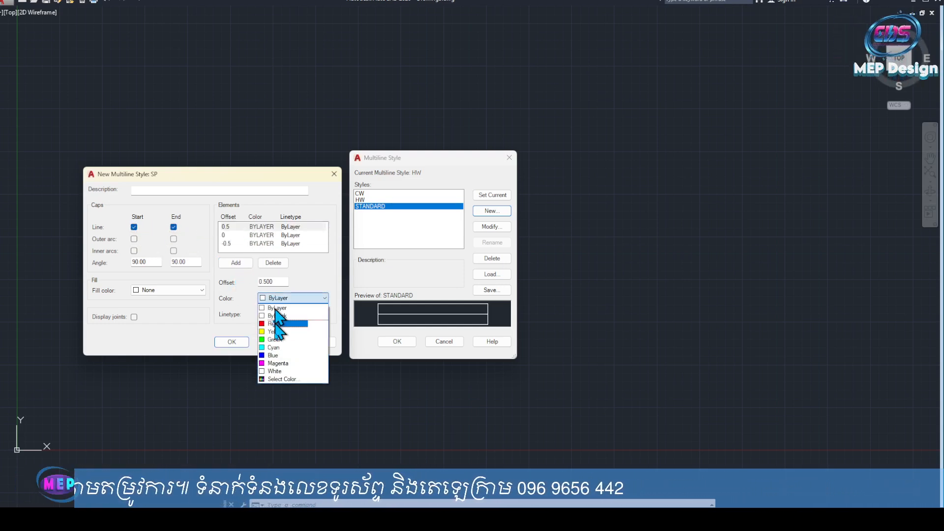
pyautogui.click(281, 379)
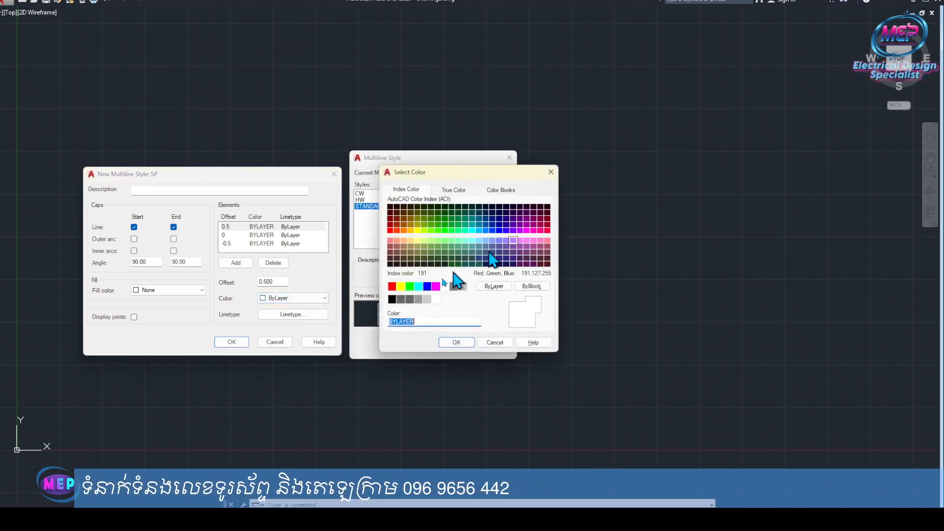
pyautogui.click(405, 230)
pyautogui.click(463, 342)
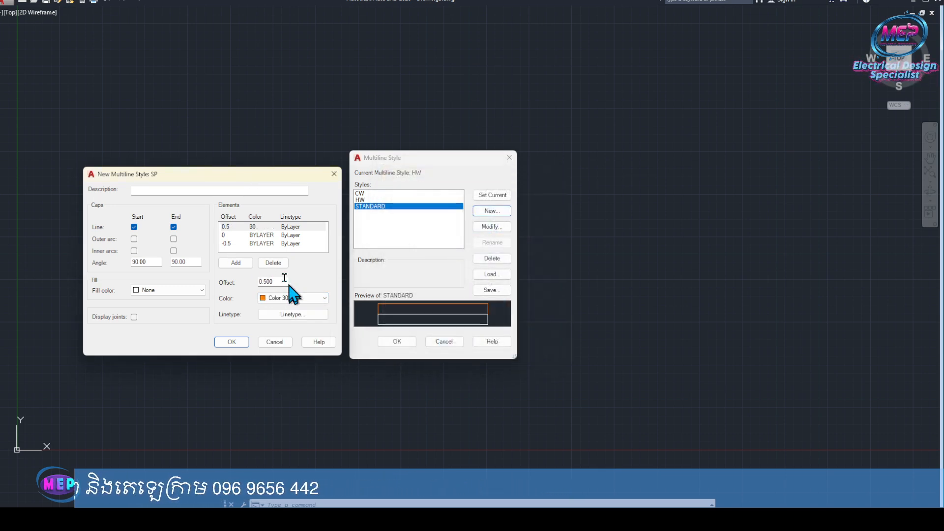
pyautogui.click(268, 244)
pyautogui.click(280, 298)
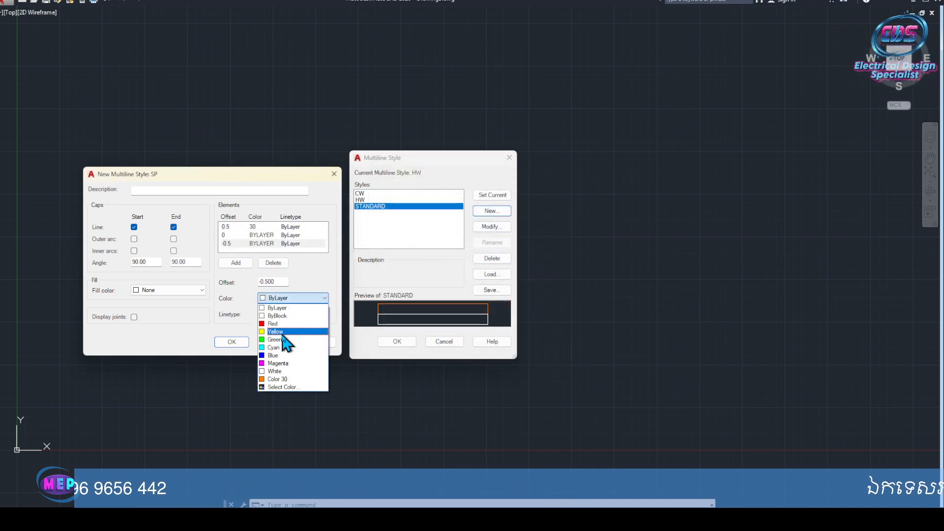
pyautogui.click(277, 379)
# - Set the centre element of SP to index color 8 and confirm the style
pyautogui.click(261, 236)
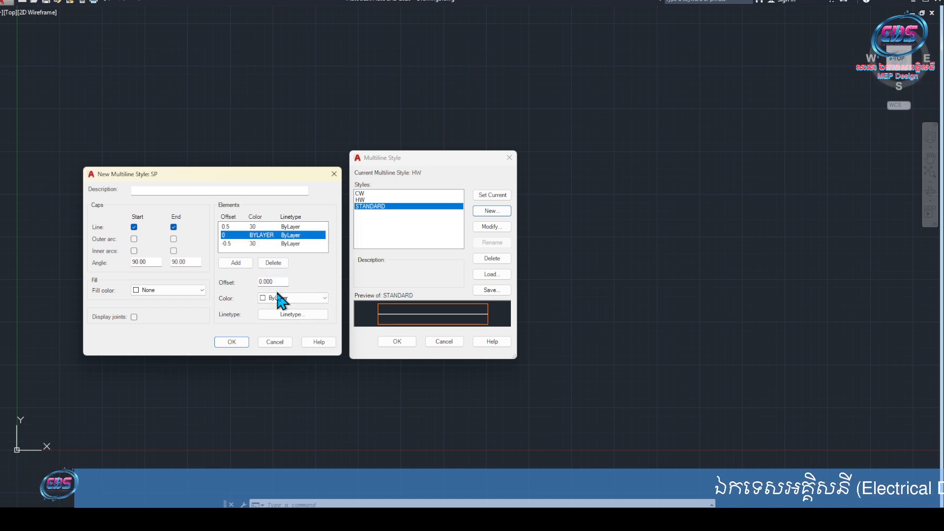
pyautogui.click(275, 298)
pyautogui.click(279, 387)
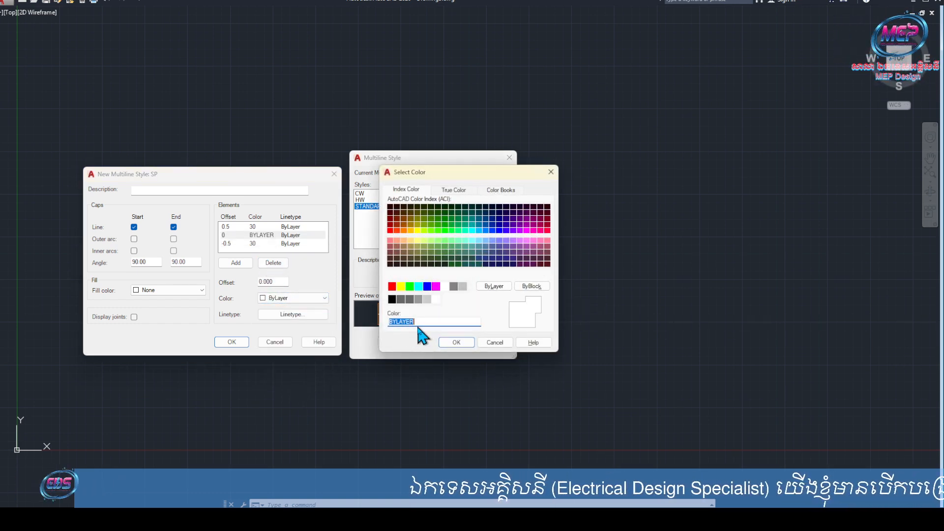
pyautogui.write('8')
pyautogui.press('Return')
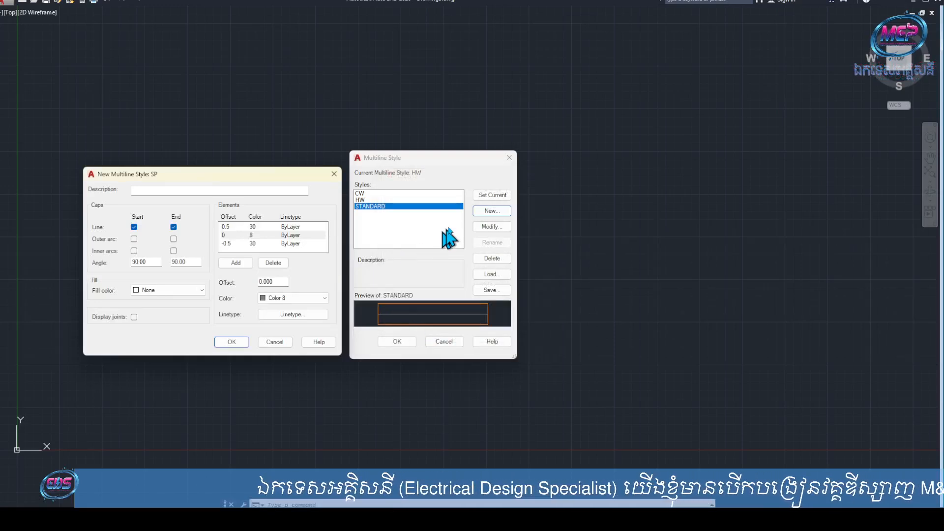
pyautogui.click(242, 344)
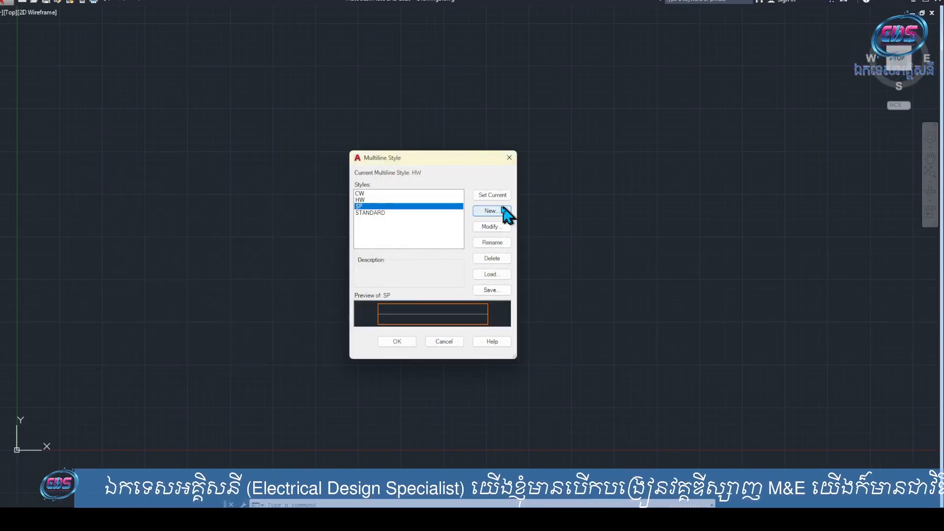
# - Make SP the current style and create a new multiline style named WP based on it
pyautogui.click(492, 211)
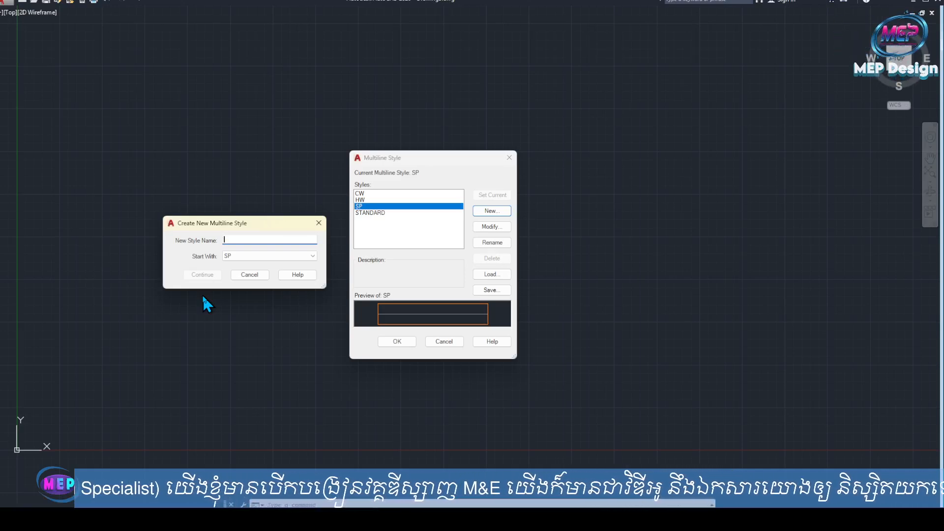
pyautogui.write('WP')
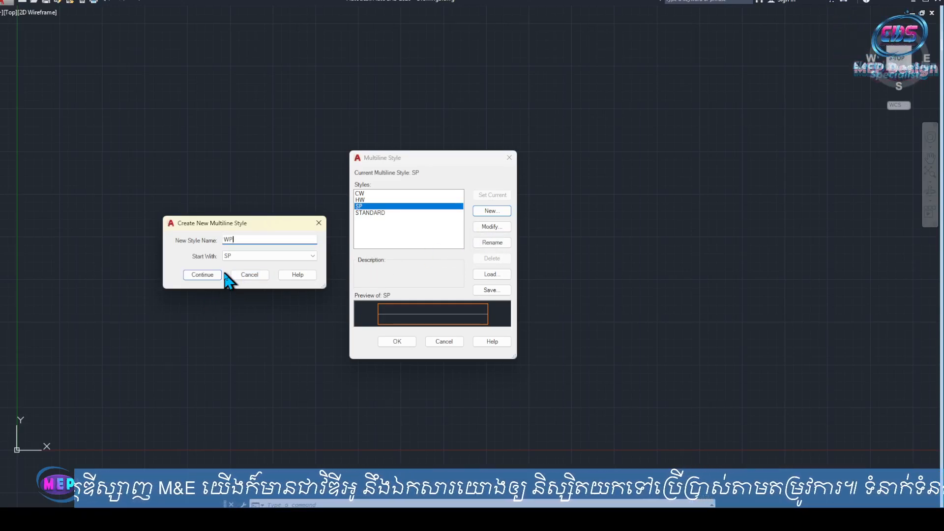
pyautogui.click(202, 275)
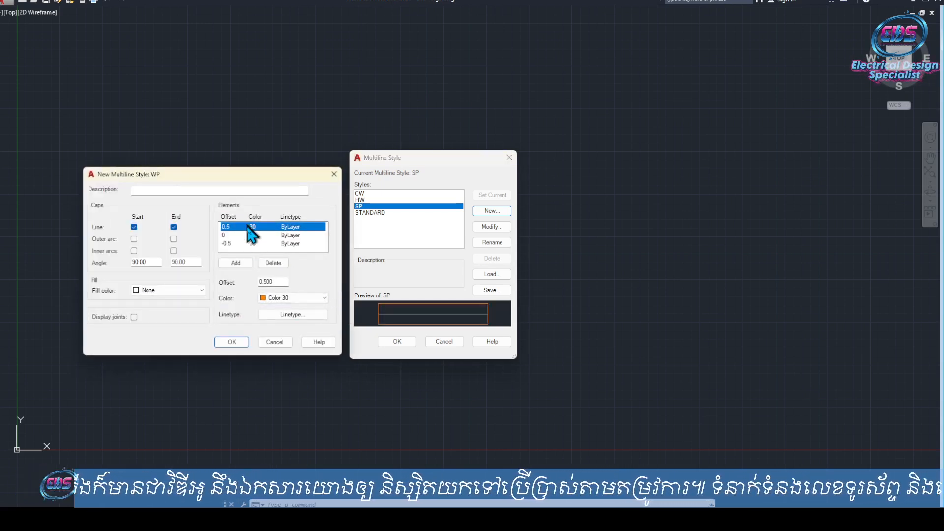
# - Set the two outer elements of WP, at offsets 0.5 and -0.5, to Green and confirm the style
pyautogui.click(279, 301)
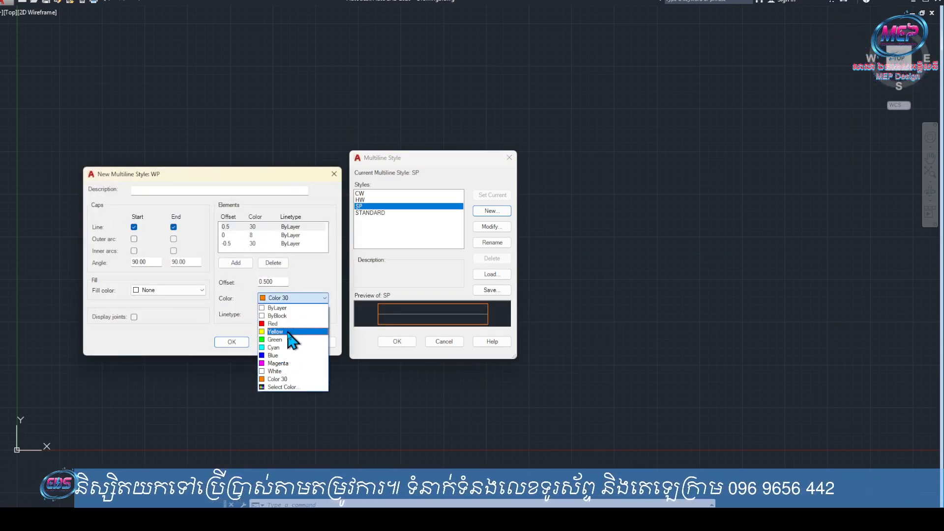
pyautogui.click(289, 339)
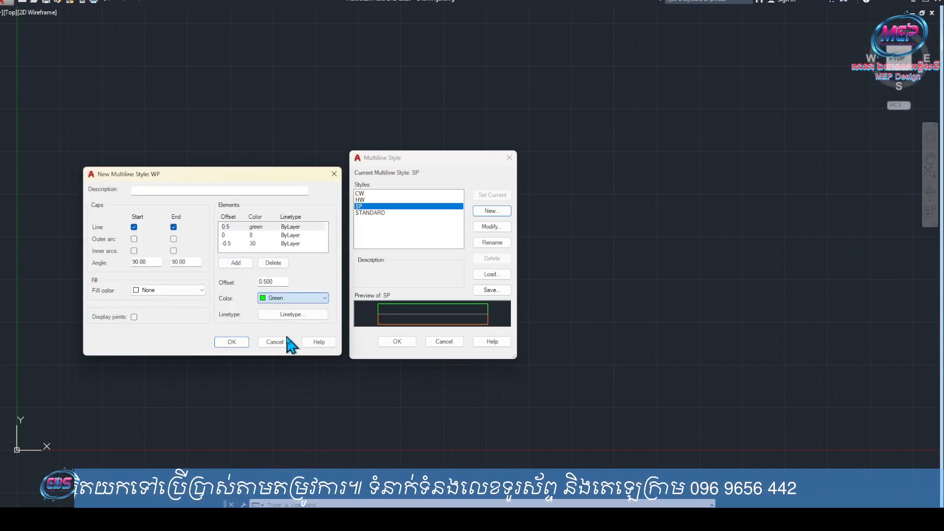
pyautogui.click(251, 243)
pyautogui.click(302, 298)
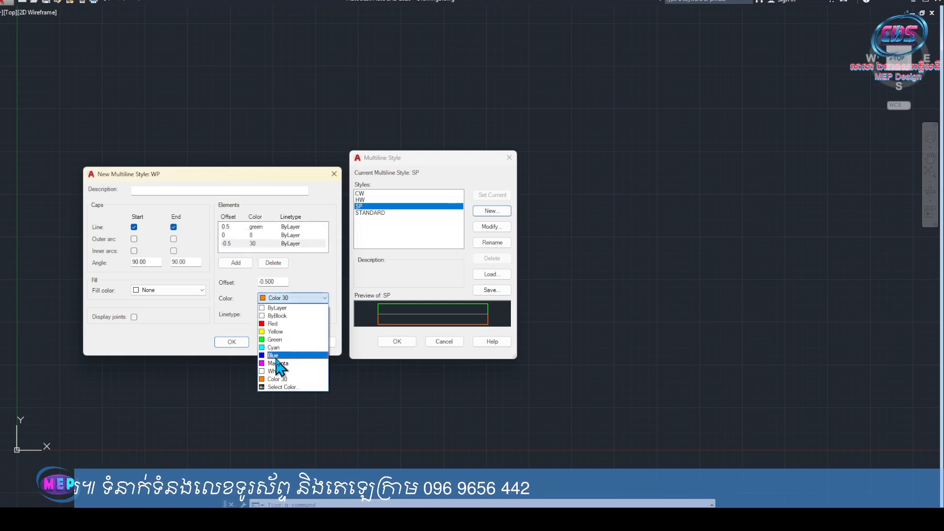
pyautogui.click(282, 342)
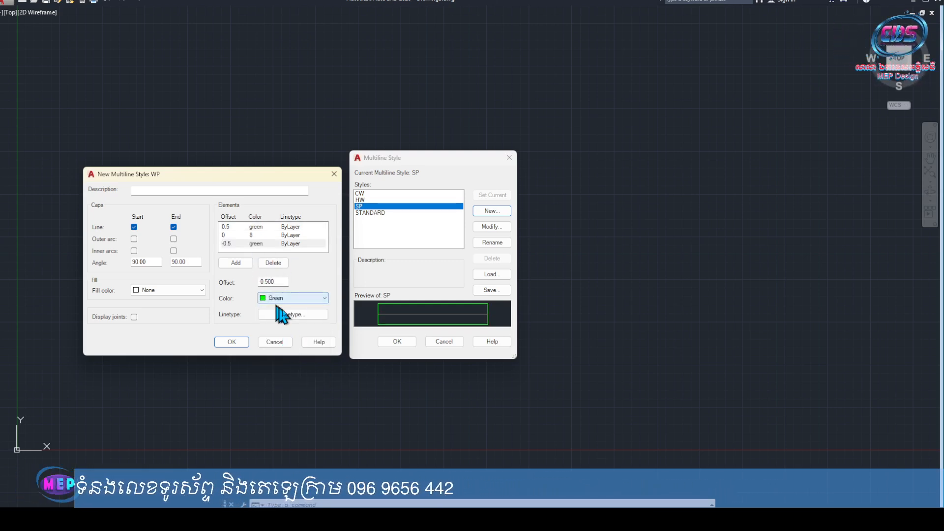
pyautogui.click(232, 342)
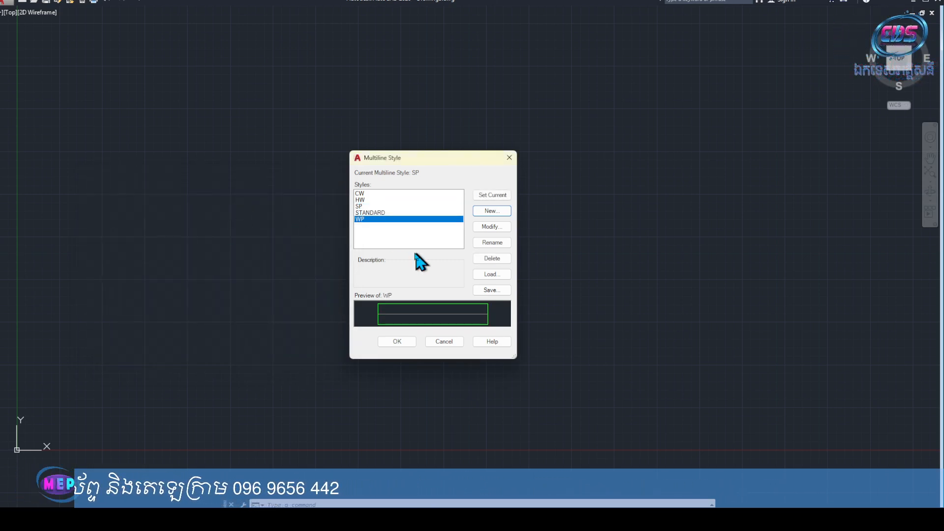
# - Make WP the current multiline style and review the previews of the SP, HW, CW and WP styles
pyautogui.click(485, 195)
pyautogui.click(365, 206)
pyautogui.click(362, 199)
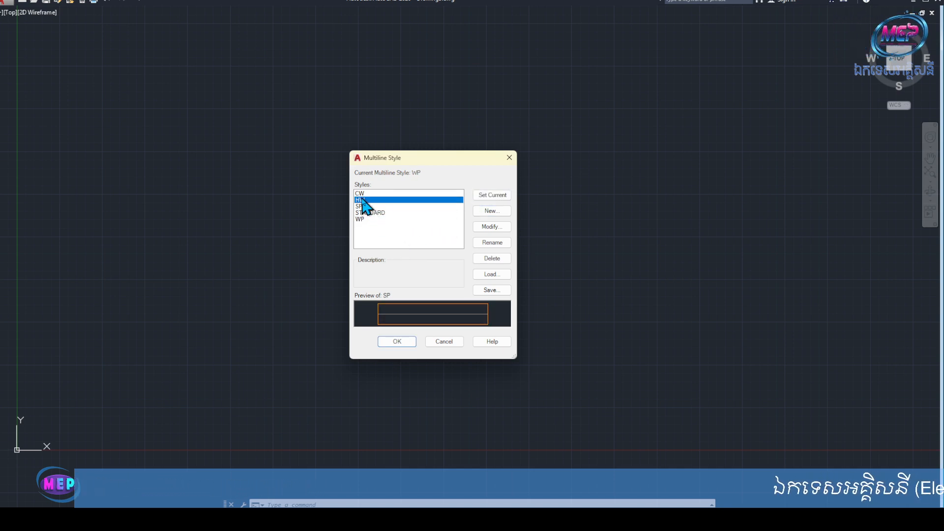
pyautogui.click(361, 193)
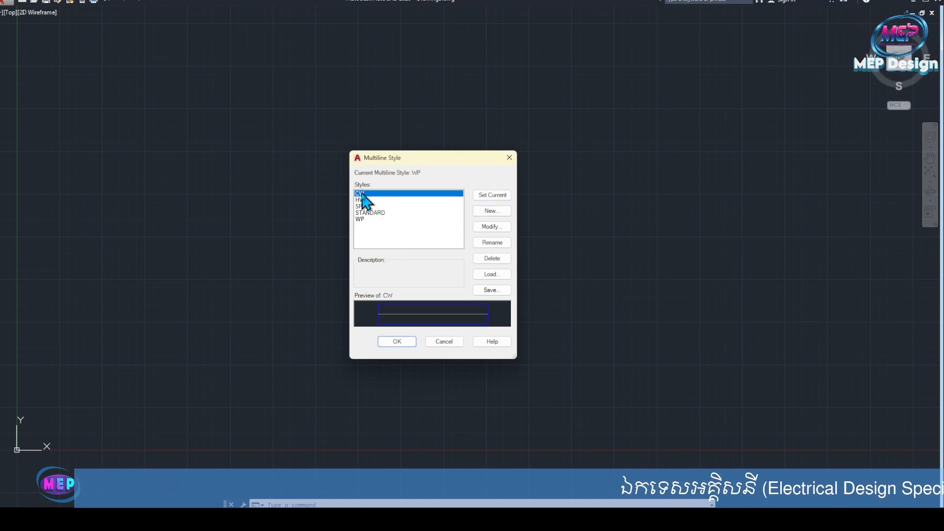
pyautogui.click(361, 219)
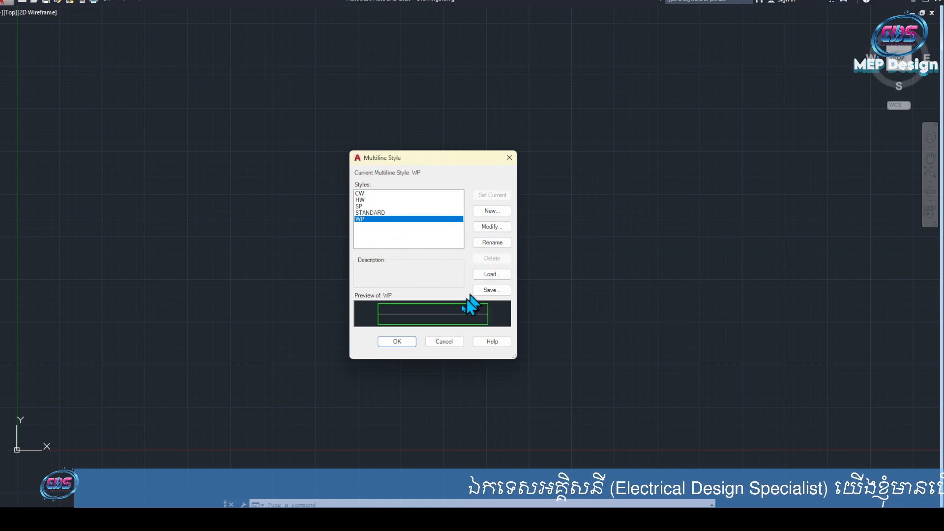
# - Confirm the multiline style setup and start a multiline using the CW style
pyautogui.click(398, 343)
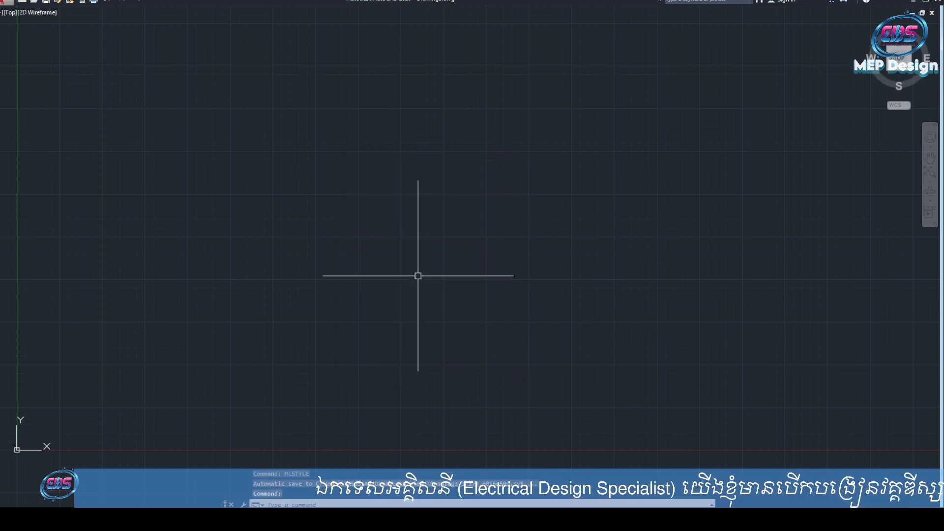
pyautogui.write('ML')
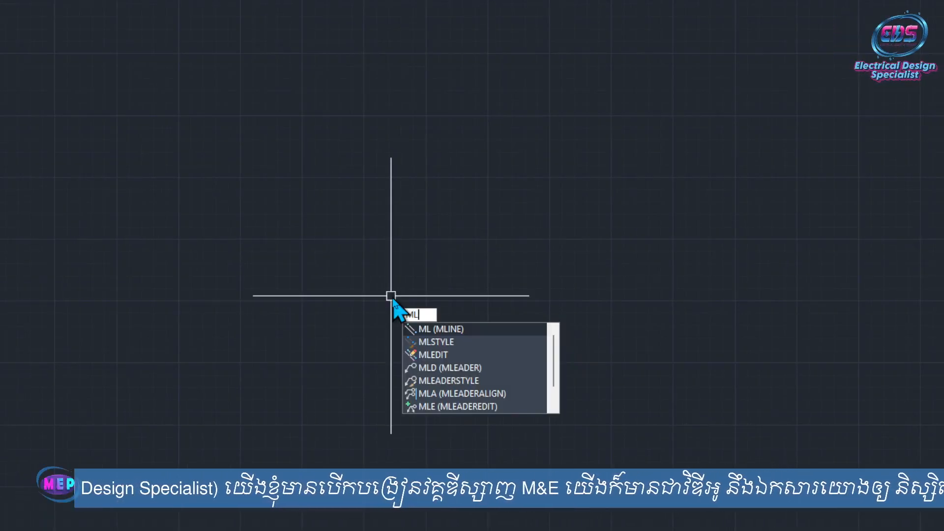
pyautogui.press('Return')
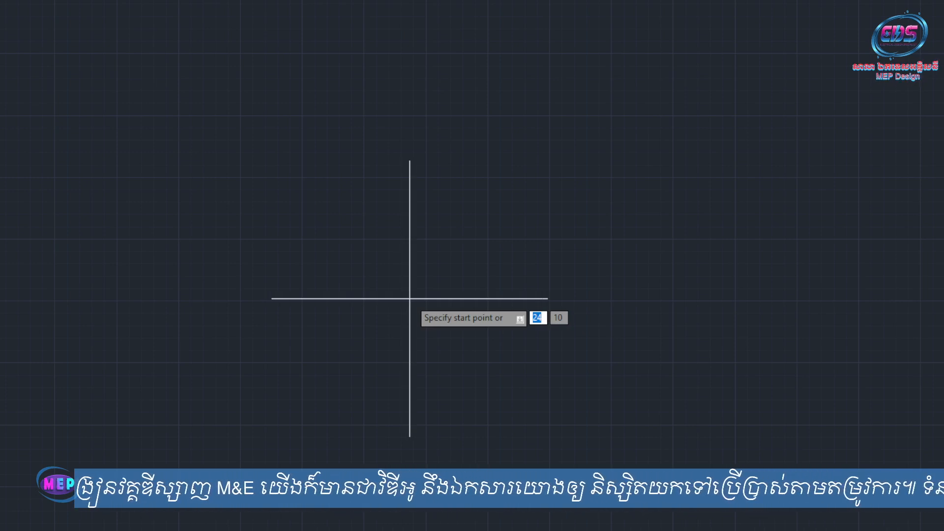
pyautogui.write('st')
pyautogui.press('Return')
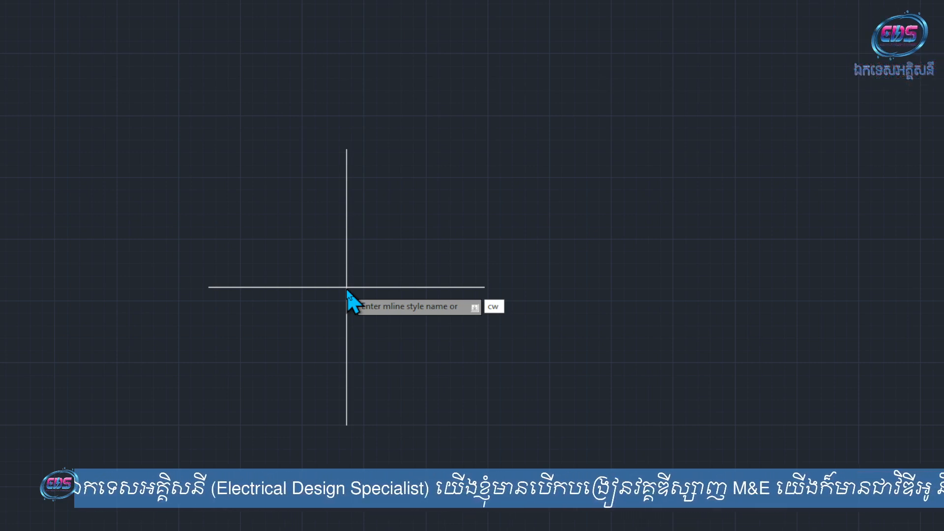
pyautogui.press('Return')
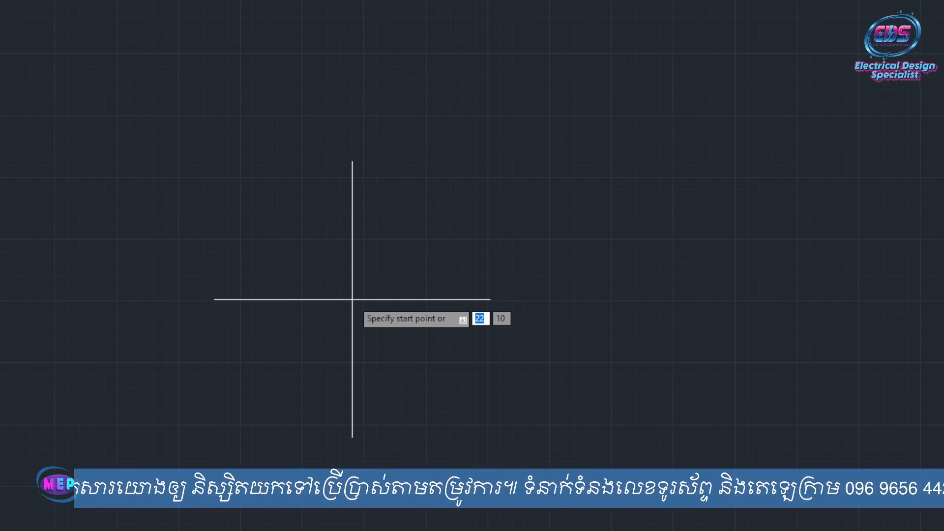
# - Set the multiline scale to 20
pyautogui.write('s')
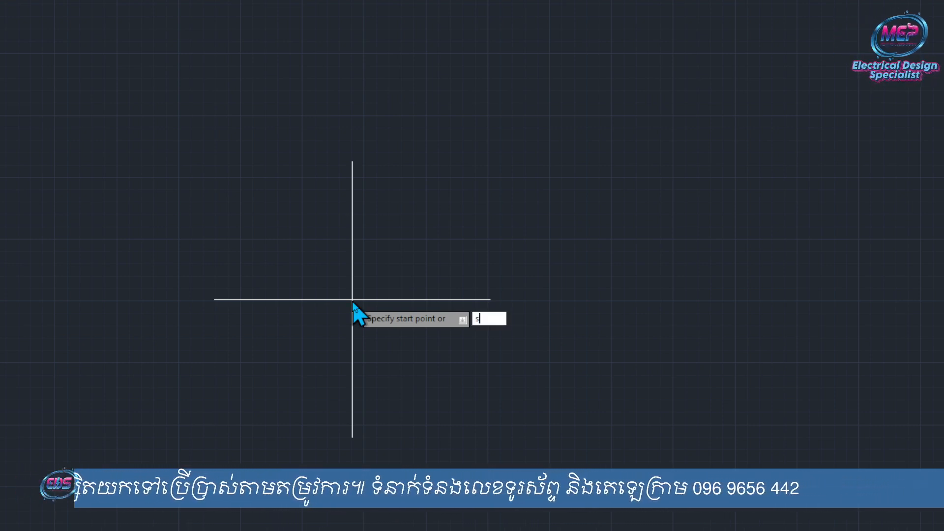
pyautogui.press('Return')
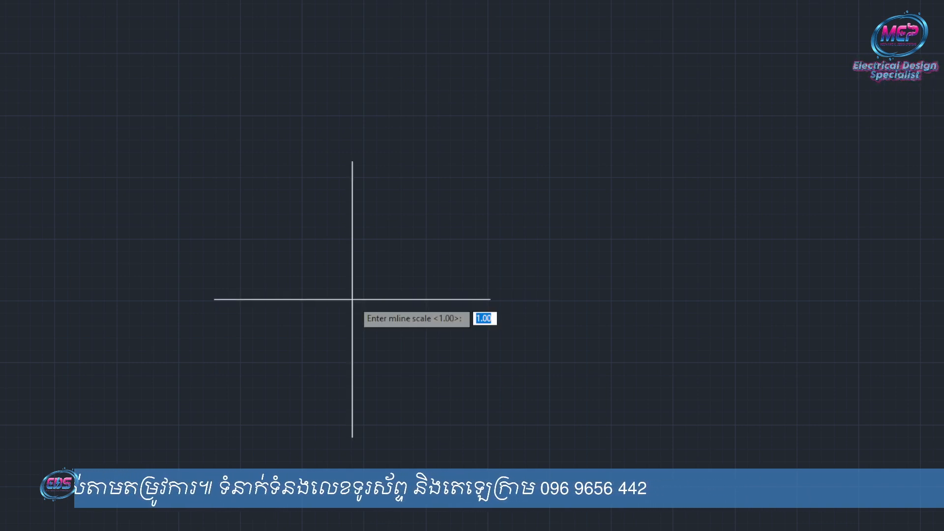
pyautogui.write('20')
pyautogui.press('Return')
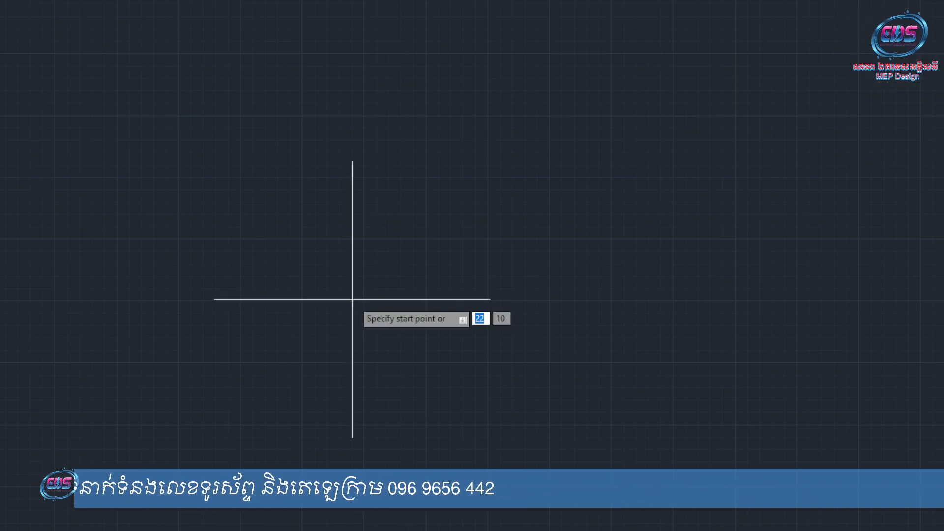
# - Draw a short horizontal CW multiline near the origin, across the X axis
pyautogui.click(154, 322)
pyautogui.scroll(-4, 723, 356)
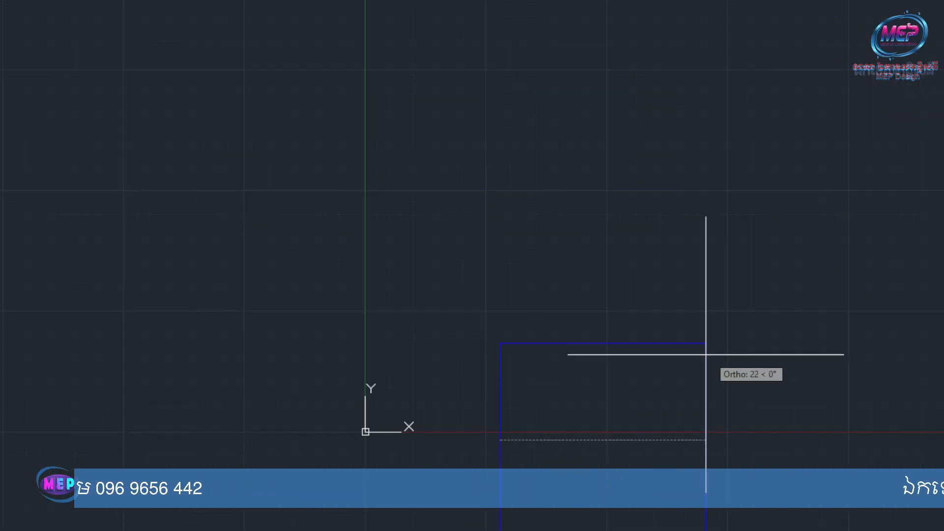
pyautogui.moveTo(706, 354); pyautogui.dragTo(458, 271, button='middle')
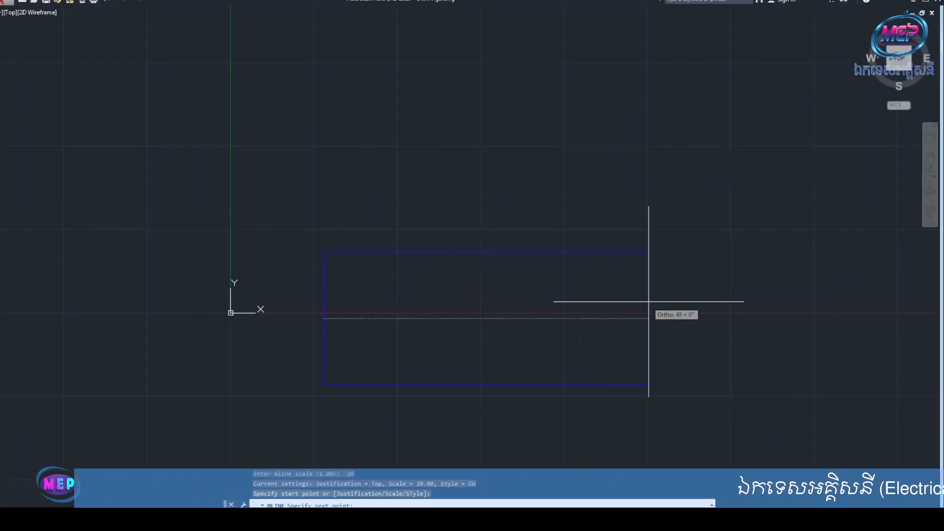
pyautogui.click(906, 345)
pyautogui.press('Return')
pyautogui.scroll(-4, 775, 309)
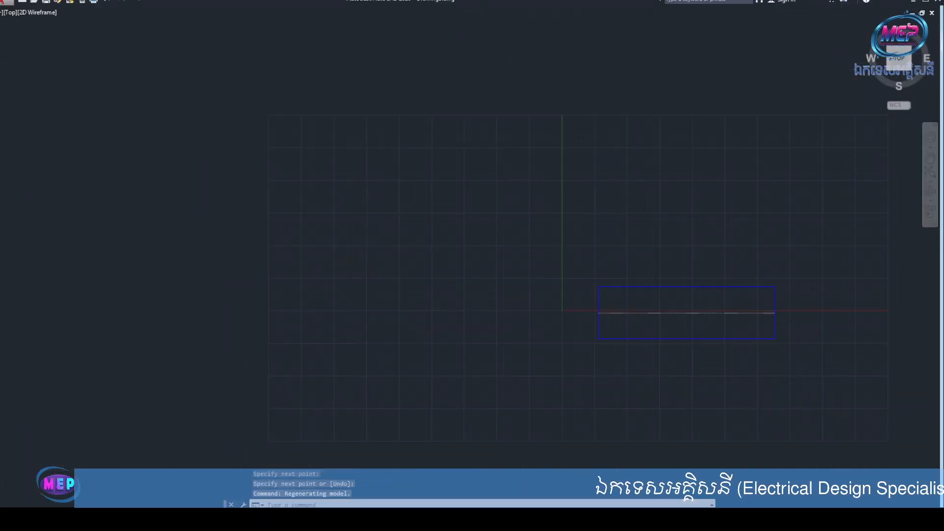
pyautogui.moveTo(854, 285); pyautogui.dragTo(602, 266, button='middle')
pyautogui.moveTo(679, 255); pyautogui.dragTo(442, 229, button='middle')
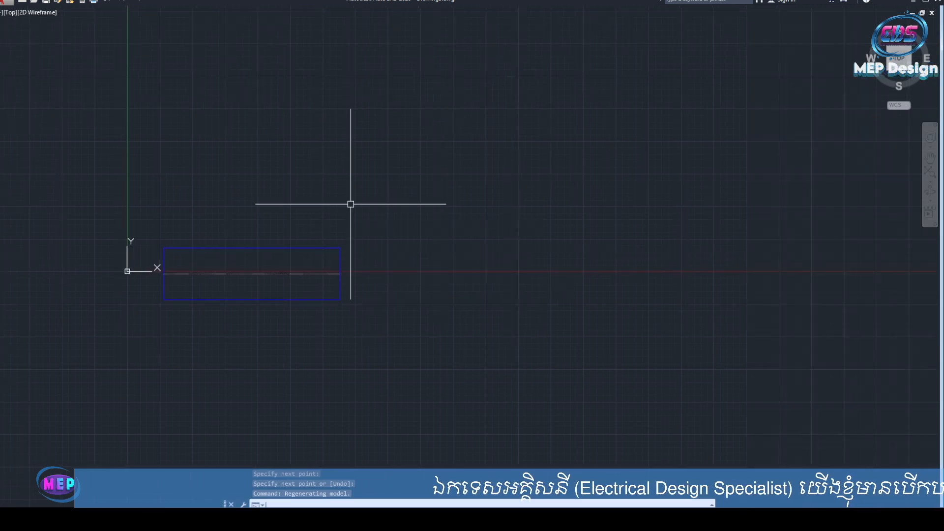
# - Draw a longer horizontal CW multiline above the short one, starting near its left end
pyautogui.press('Return')
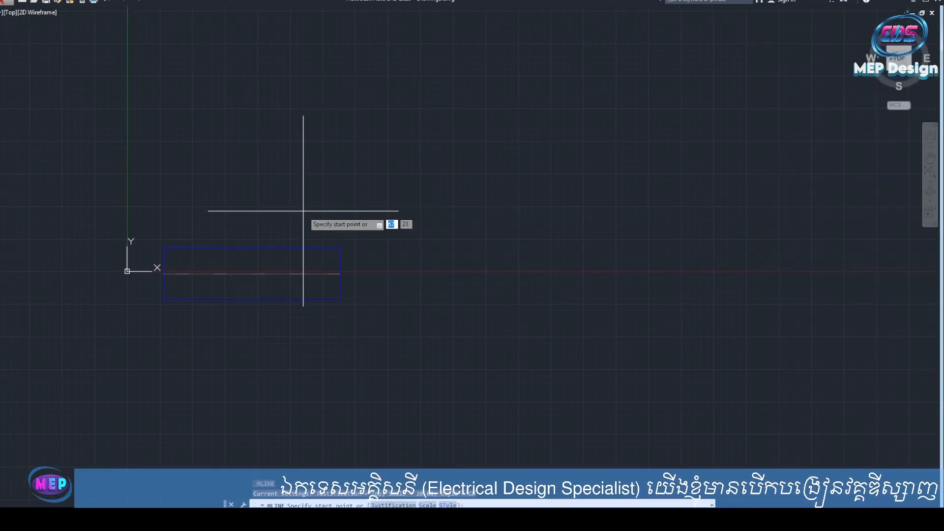
pyautogui.click(161, 163)
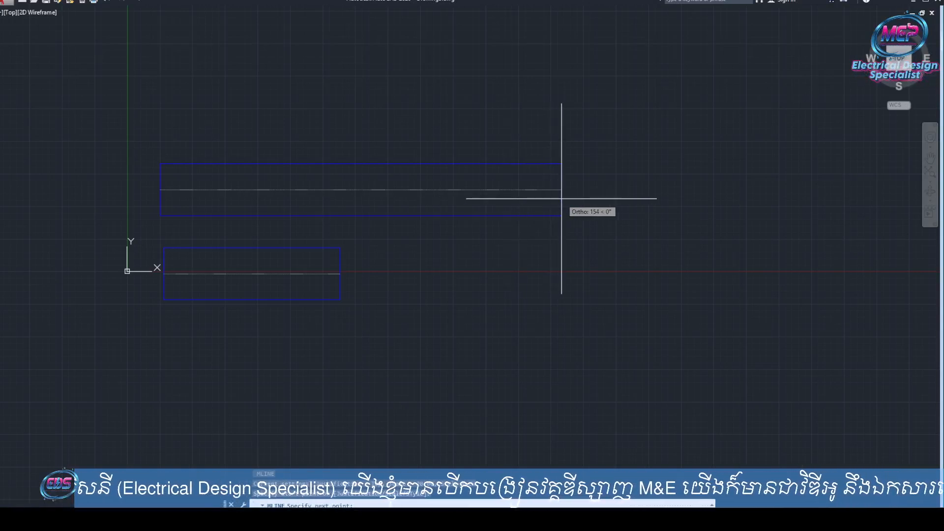
pyautogui.moveTo(685, 206); pyautogui.dragTo(588, 208, button='middle')
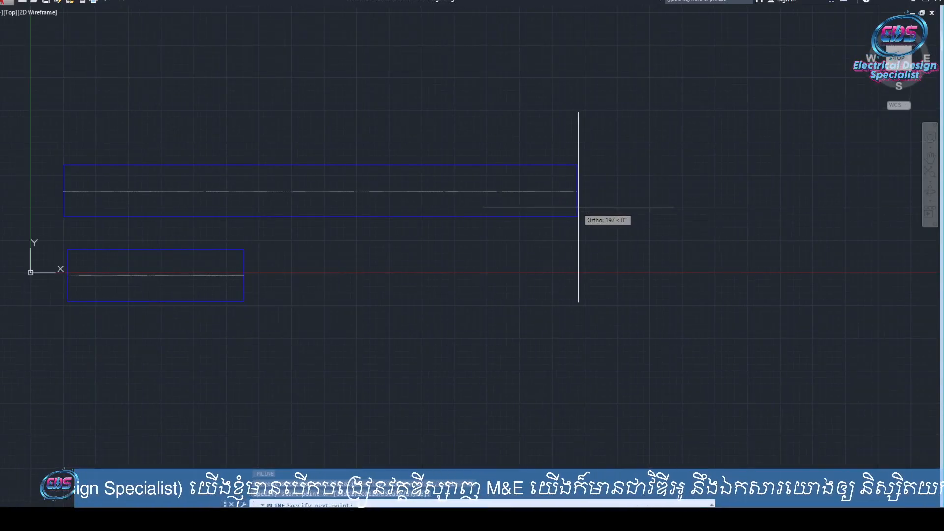
pyautogui.click(644, 211)
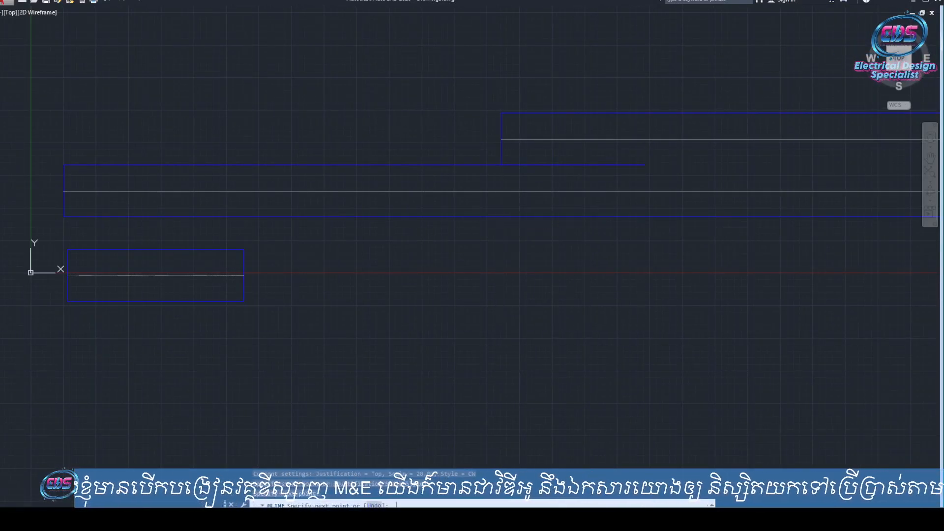
pyautogui.scroll(-4, 529, 198)
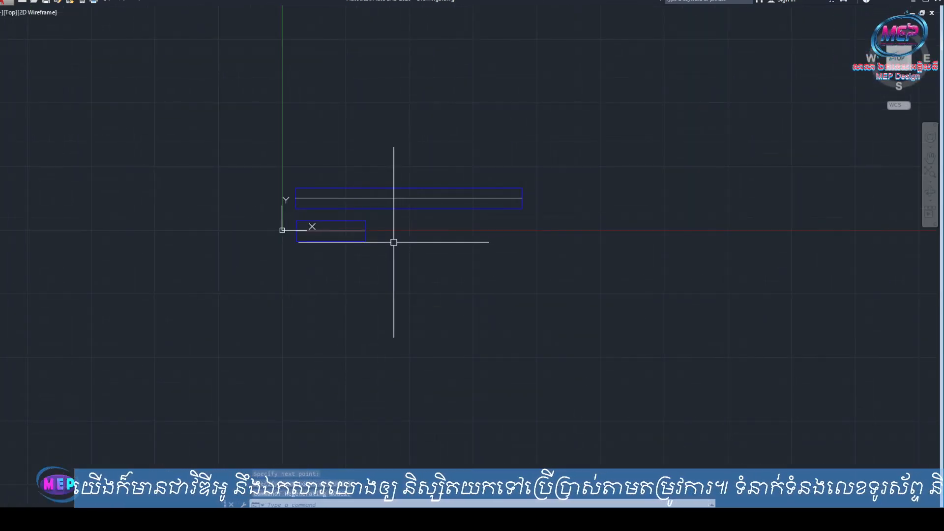
# - Delete the short CW multiline on the X axis
pyautogui.click(394, 225)
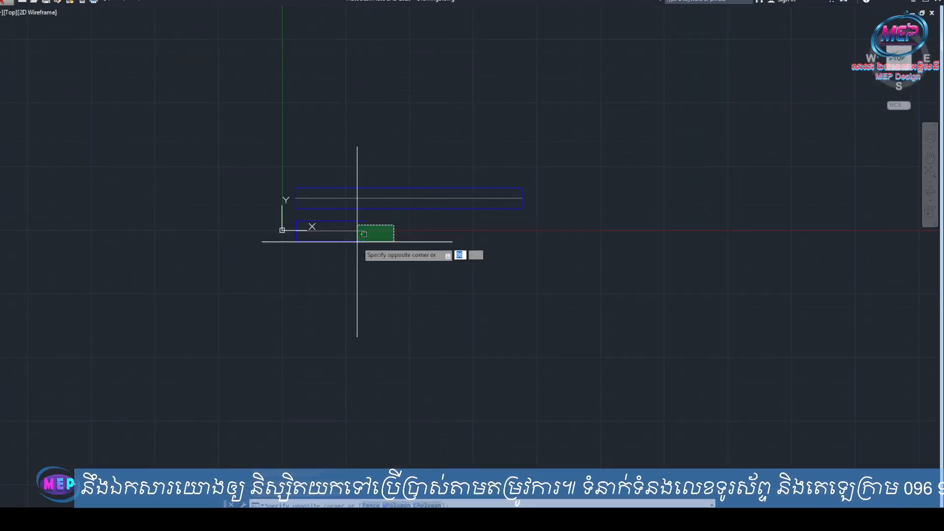
pyautogui.click(357, 242)
pyautogui.press('Delete')
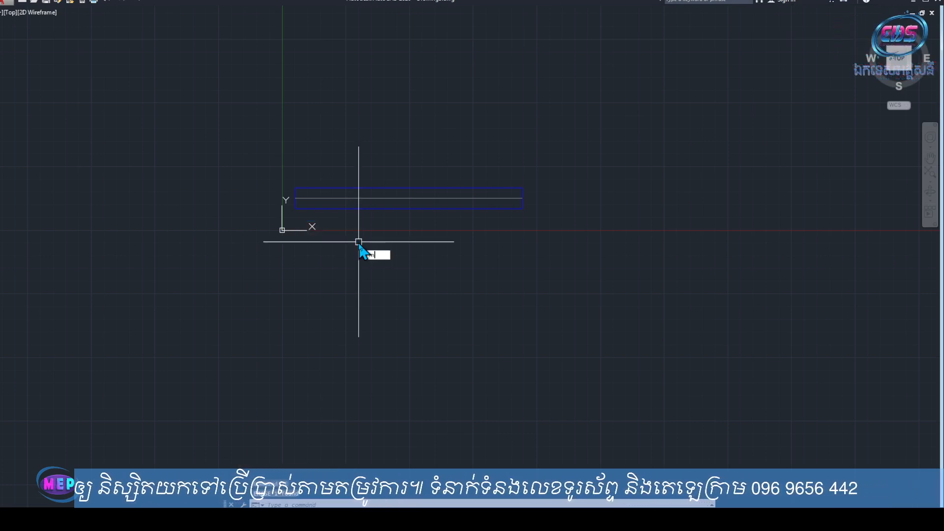
# - Start another multiline with the HW style and keep the scale at 20
pyautogui.write('ml')
pyautogui.press('Return')
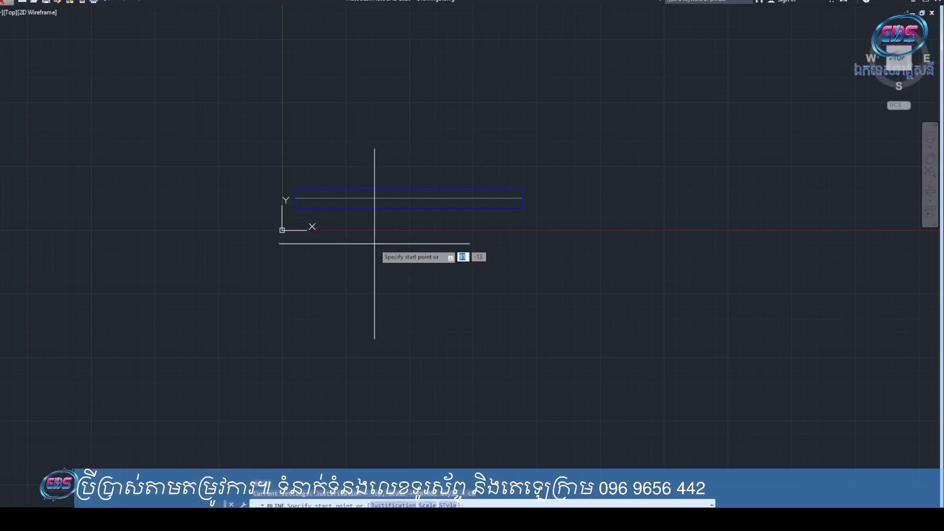
pyautogui.press('Return')
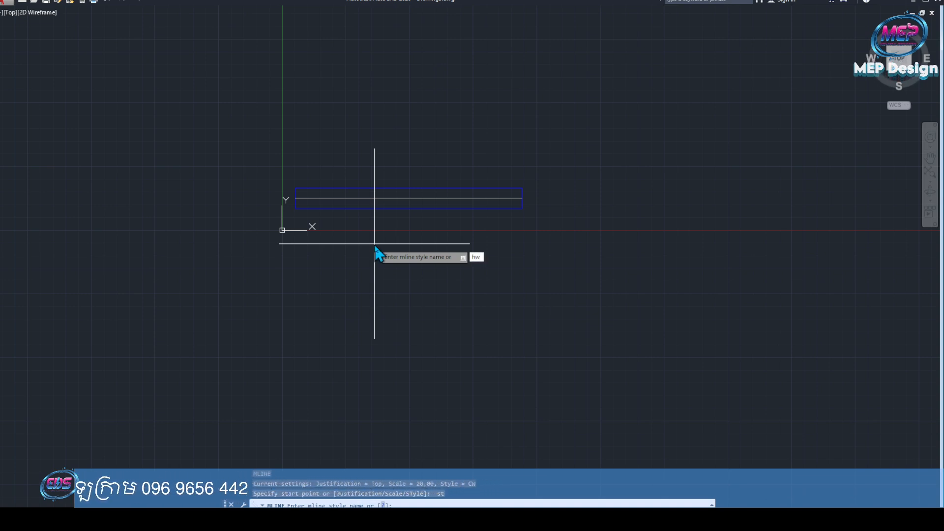
pyautogui.press('Return')
pyautogui.write('s')
pyautogui.press('Return')
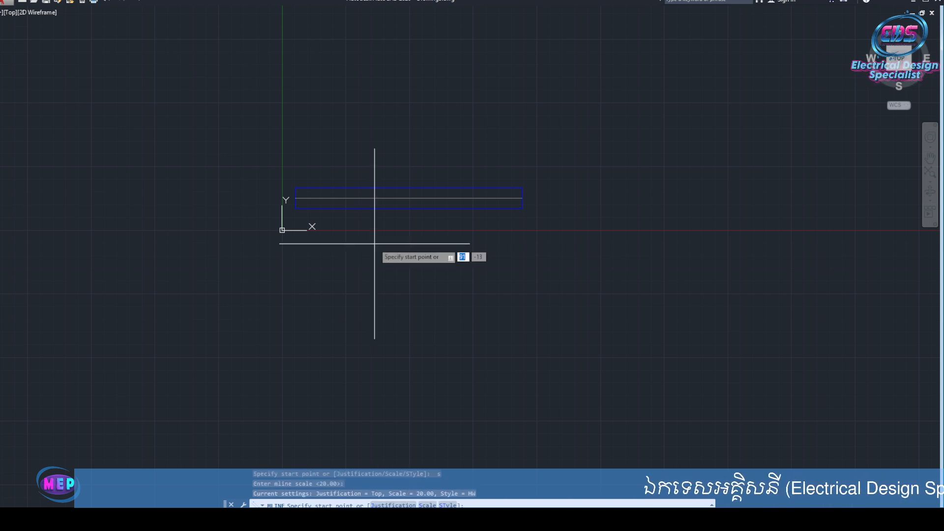
pyautogui.press('Return')
# - Draw a horizontal HW multiline about 223 units long below the CW multiline, aligned with its ends
pyautogui.scroll(6, 315, 211)
pyautogui.moveTo(283, 227); pyautogui.dragTo(225, 188, button='middle')
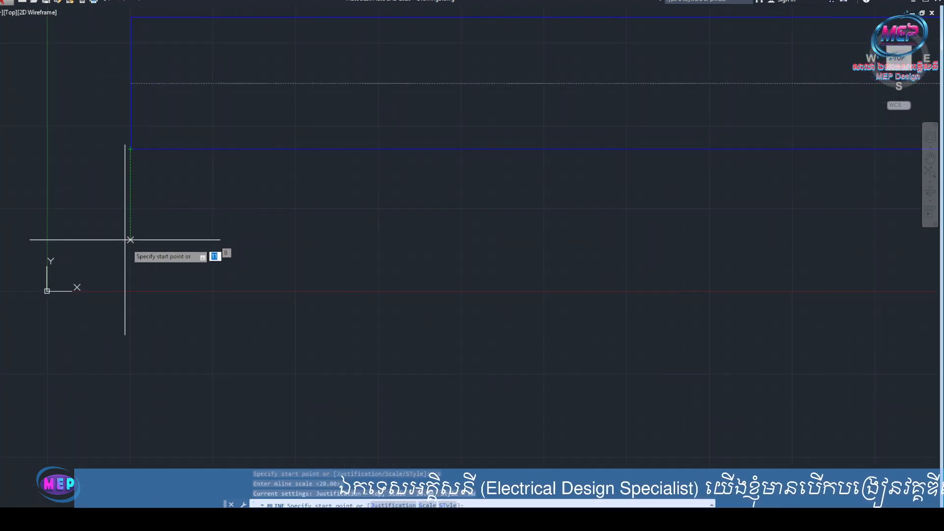
pyautogui.click(131, 280)
pyautogui.scroll(-10, 251, 282)
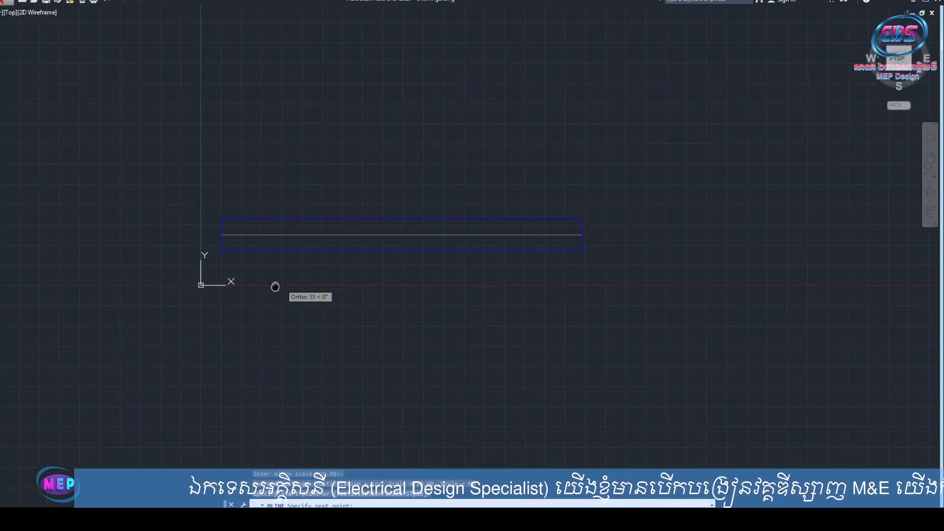
pyautogui.scroll(6, 226, 241)
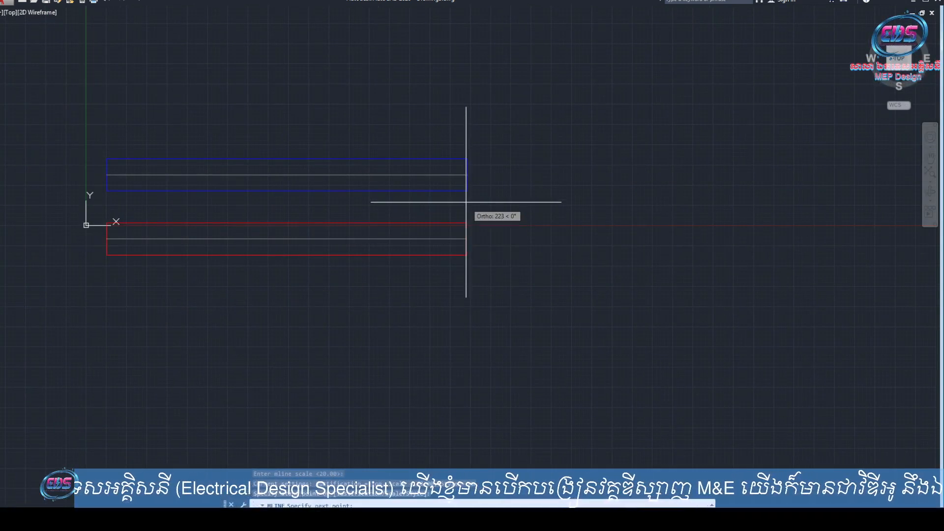
pyautogui.click(468, 225)
pyautogui.press('Escape')
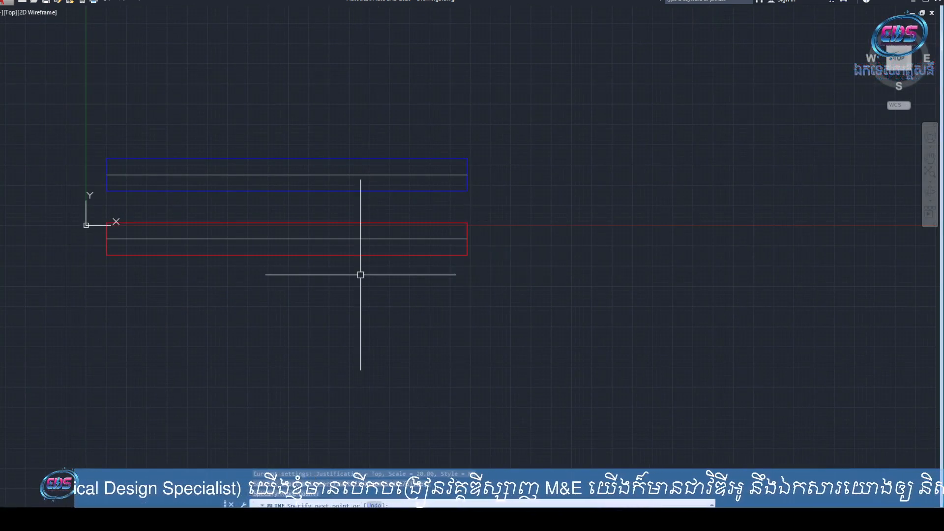
# - Set the multiline style to SP
pyautogui.moveTo(354, 276); pyautogui.dragTo(460, 230, button='middle')
pyautogui.press('space')
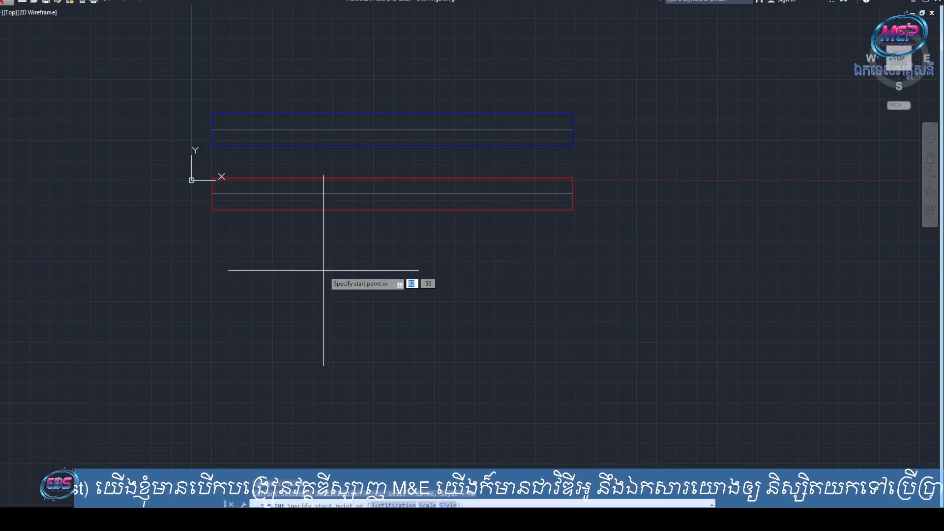
pyautogui.write('st')
pyautogui.press('Return')
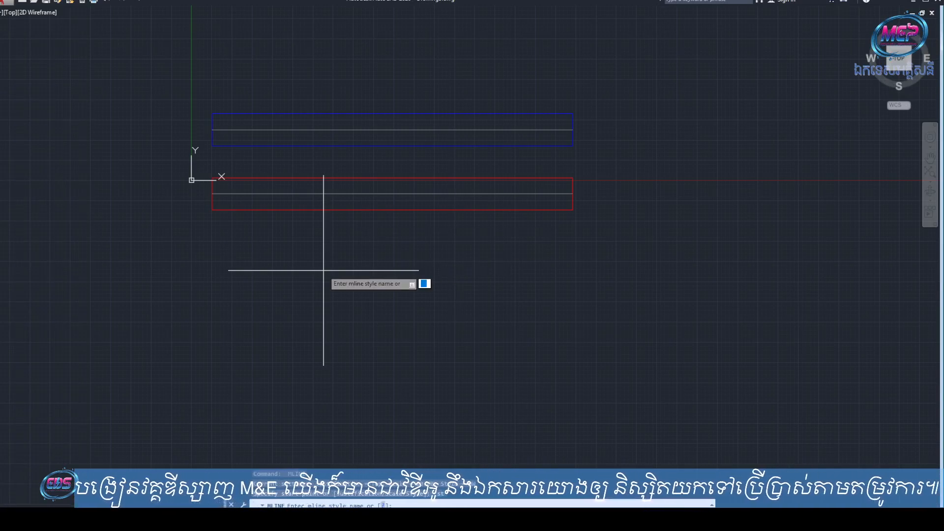
pyautogui.write('sp')
pyautogui.press('Return')
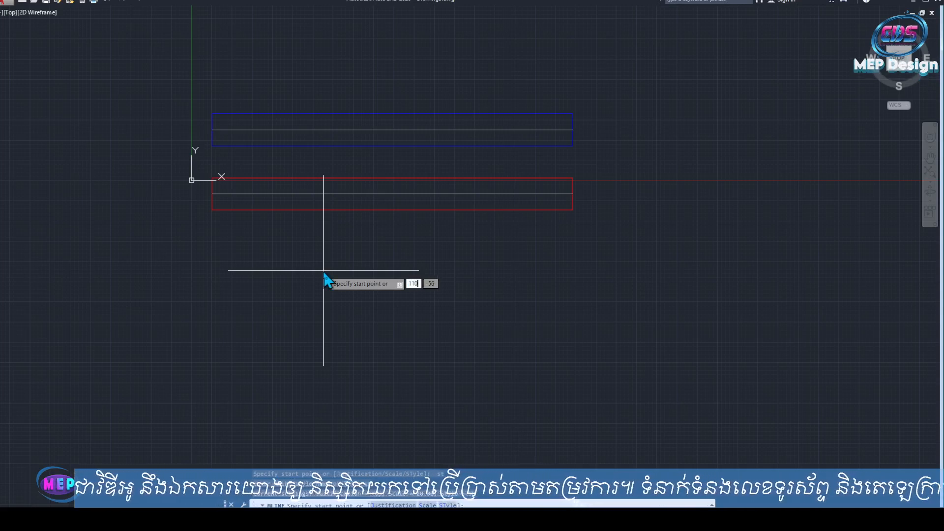
pyautogui.press('Return')
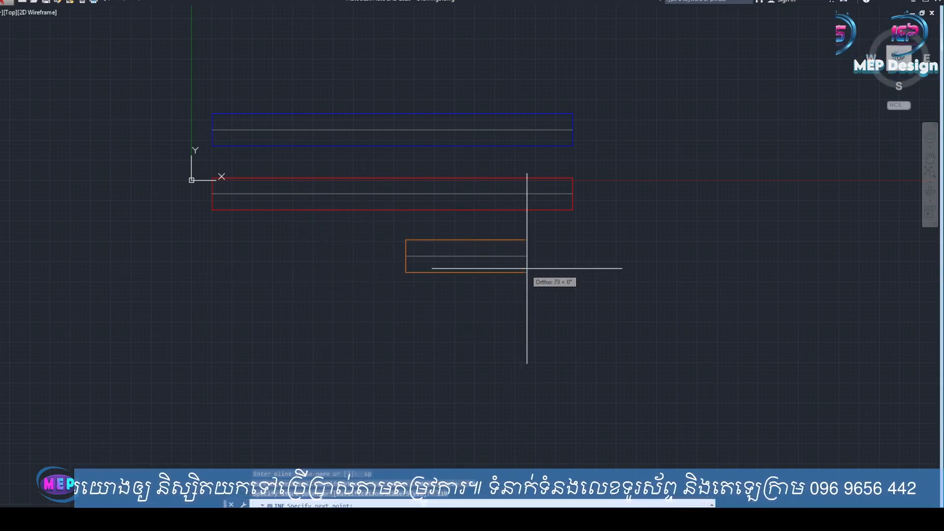
pyautogui.press('Escape')
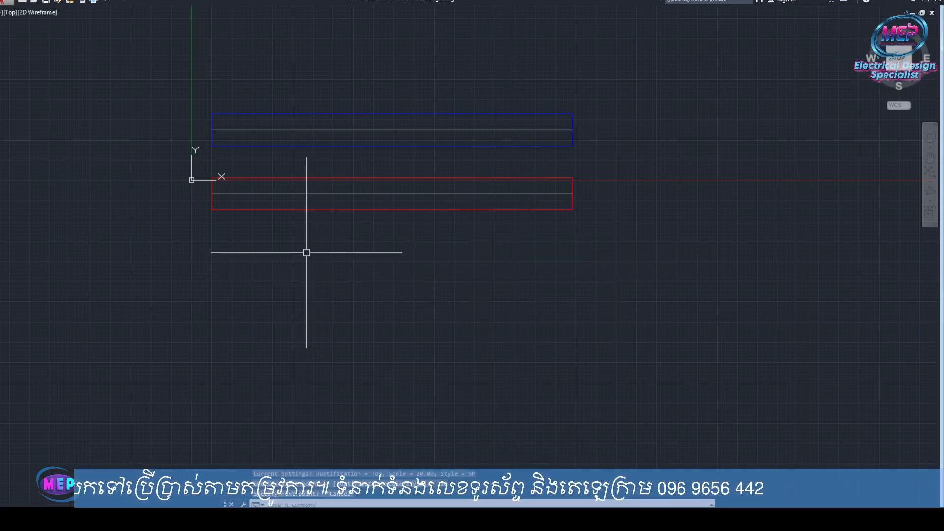
# - Draw a horizontal SP multiline below the HW multiline, spanning about the same length
pyautogui.press('Return')
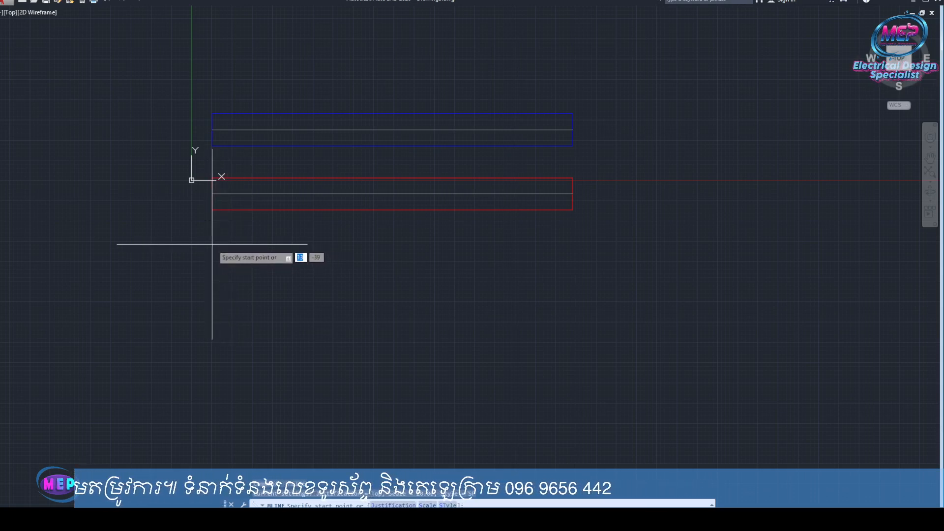
pyautogui.click(212, 244)
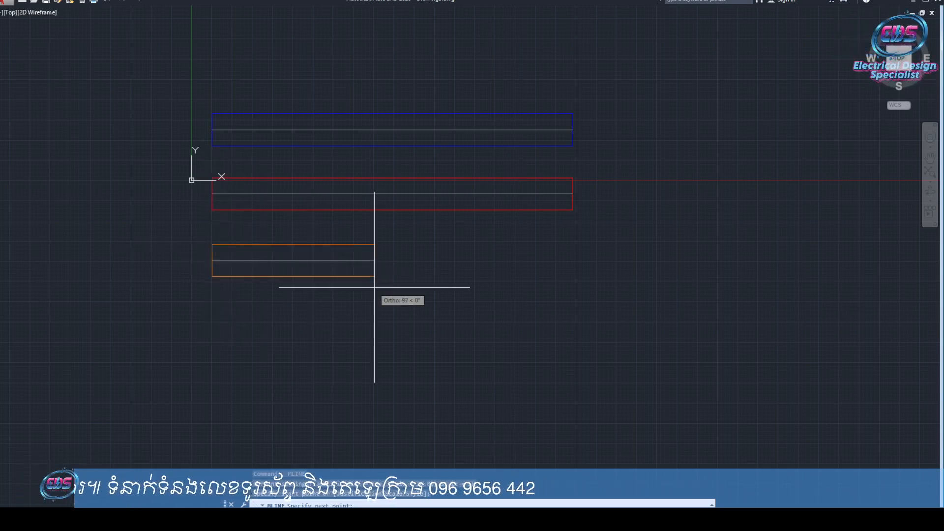
pyautogui.click(574, 283)
pyautogui.press('Return')
pyautogui.moveTo(423, 264); pyautogui.dragTo(445, 186, button='middle')
pyautogui.scroll(2, 390, 182)
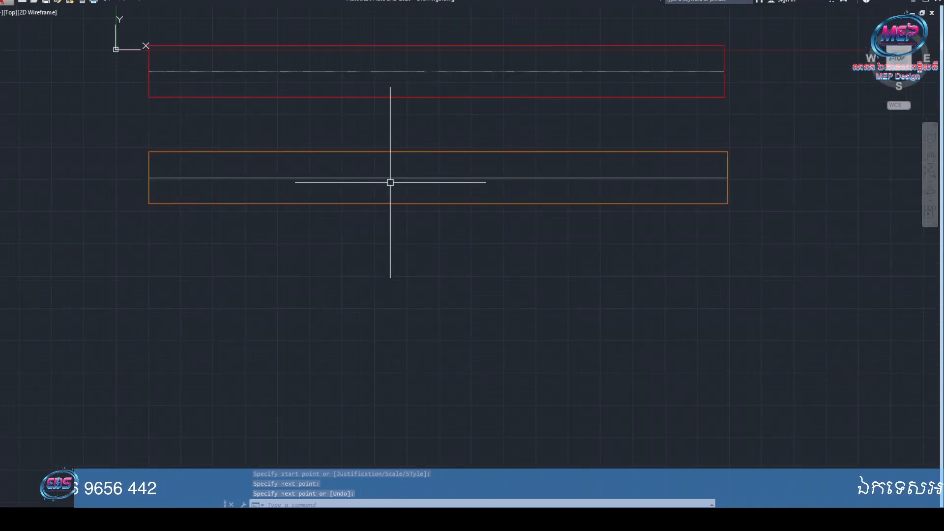
# - Erase the SP multiline below the HW multiline
pyautogui.click(389, 180)
pyautogui.write('e')
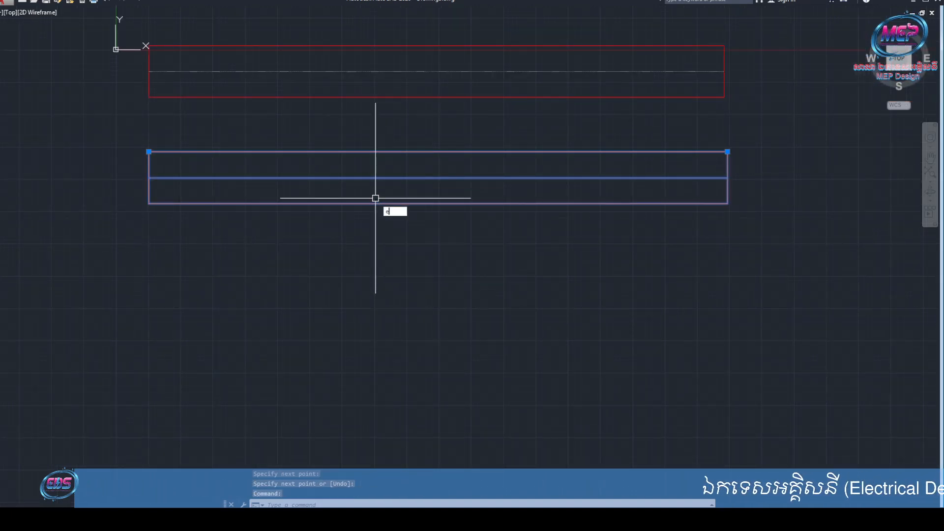
pyautogui.press('Return')
pyautogui.write('ML')
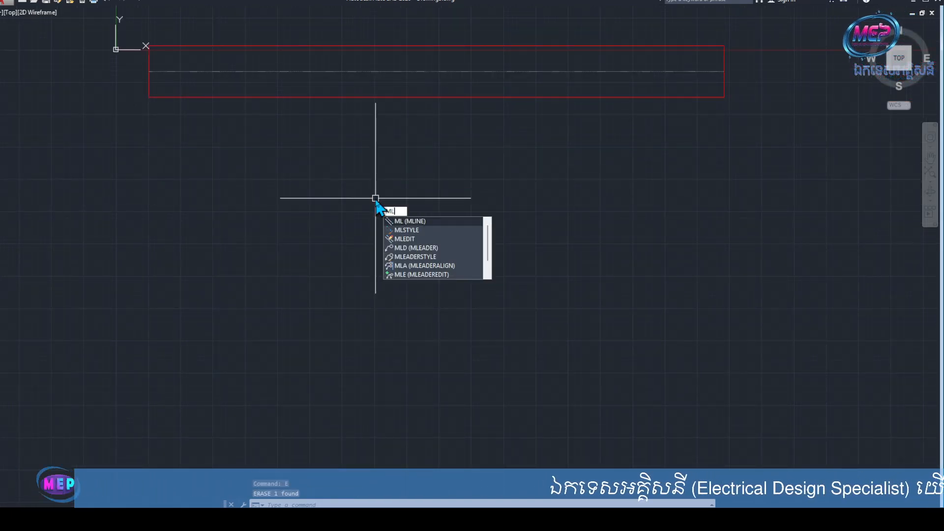
pyautogui.press('Return')
pyautogui.write('st')
pyautogui.press('Return')
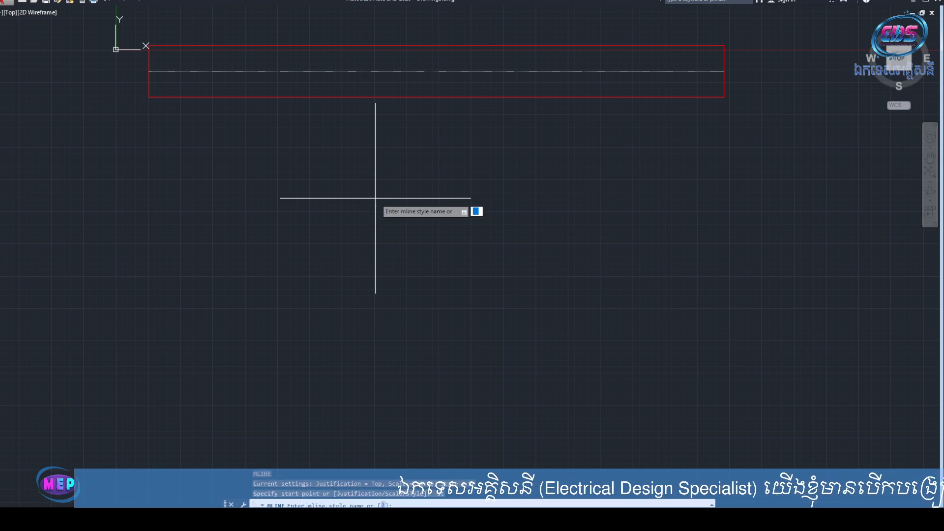
pyautogui.press('Return')
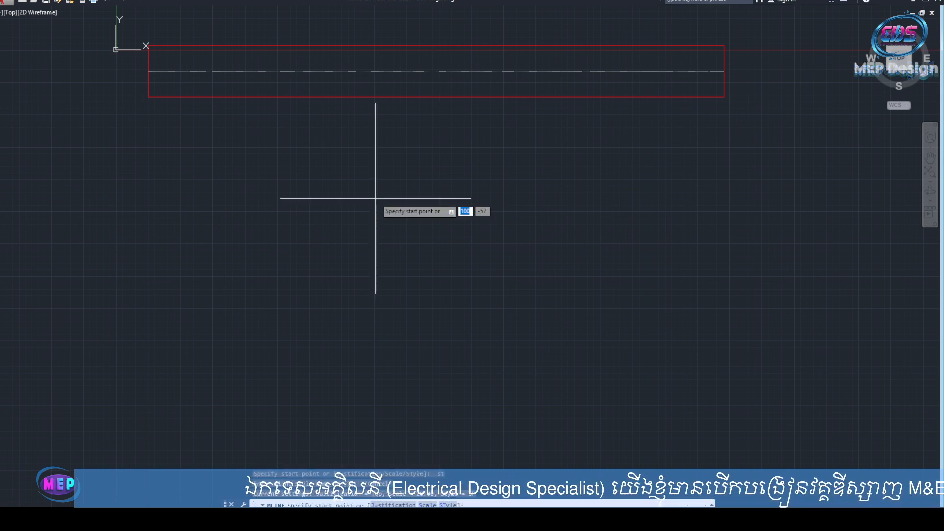
pyautogui.press('Escape')
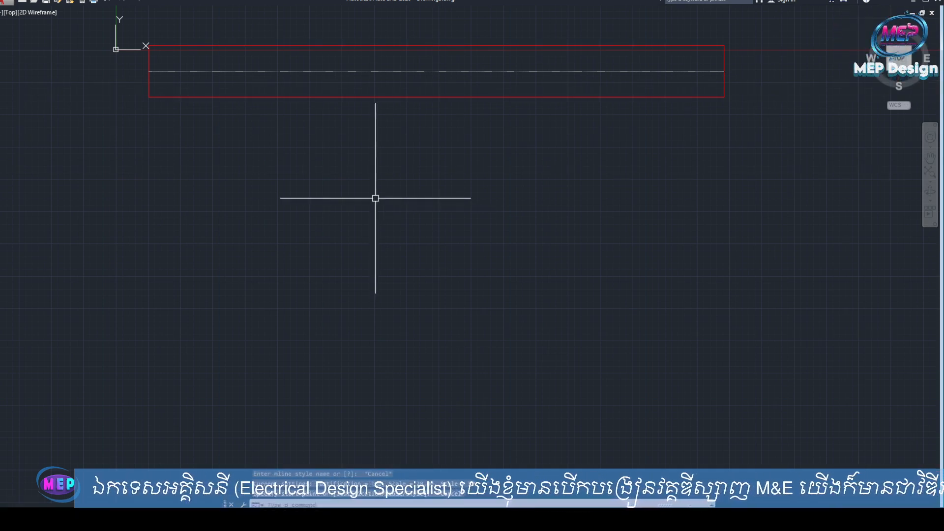
pyautogui.write('ml')
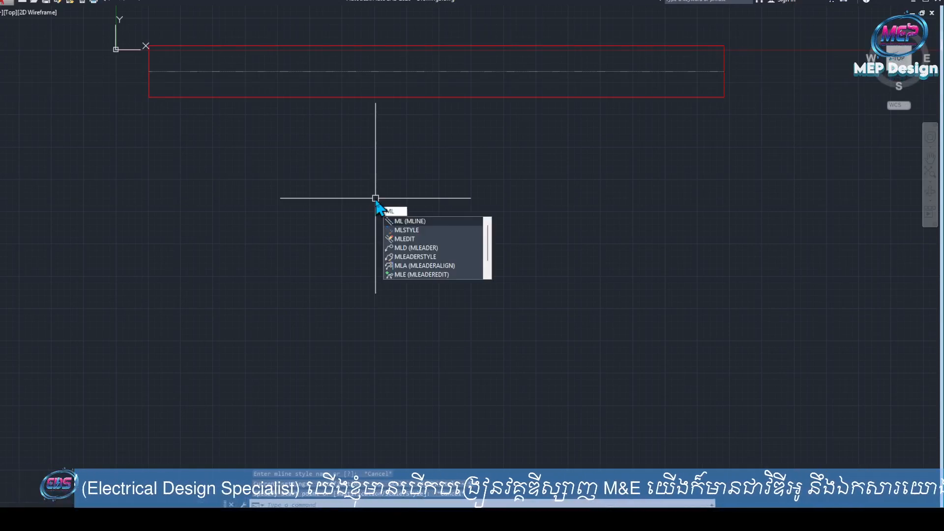
pyautogui.press('Return')
pyautogui.write('s')
pyautogui.press('Return')
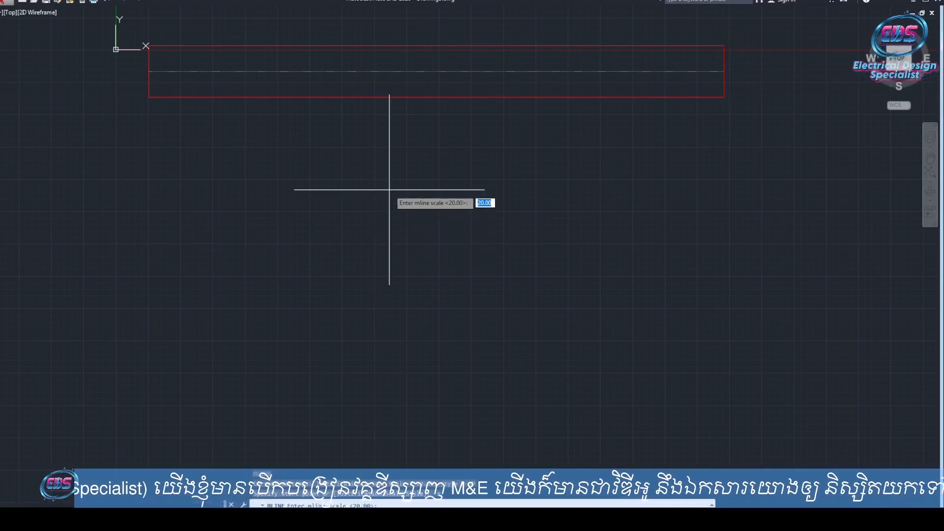
pyautogui.press('Escape')
pyautogui.write('ml')
pyautogui.press('Return')
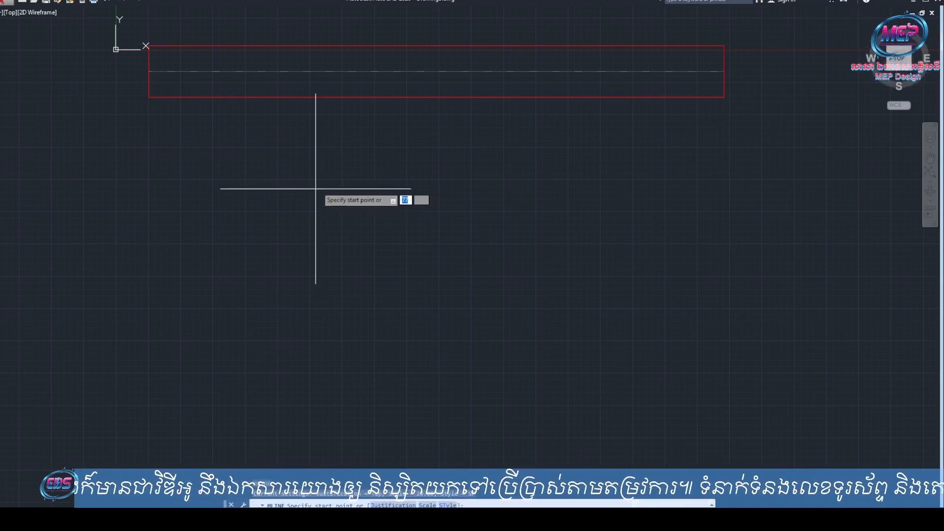
pyautogui.moveTo(329, 143); pyautogui.dragTo(308, 261, button='middle')
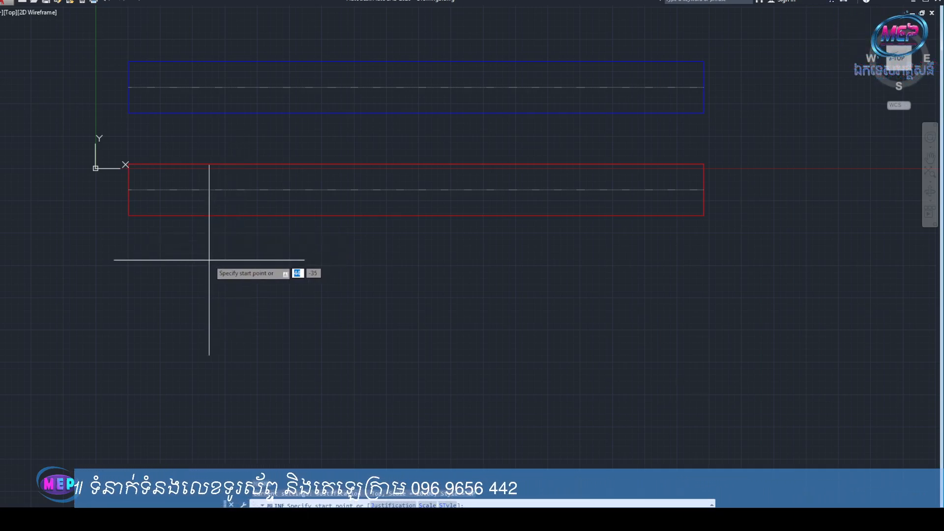
pyautogui.press('Escape')
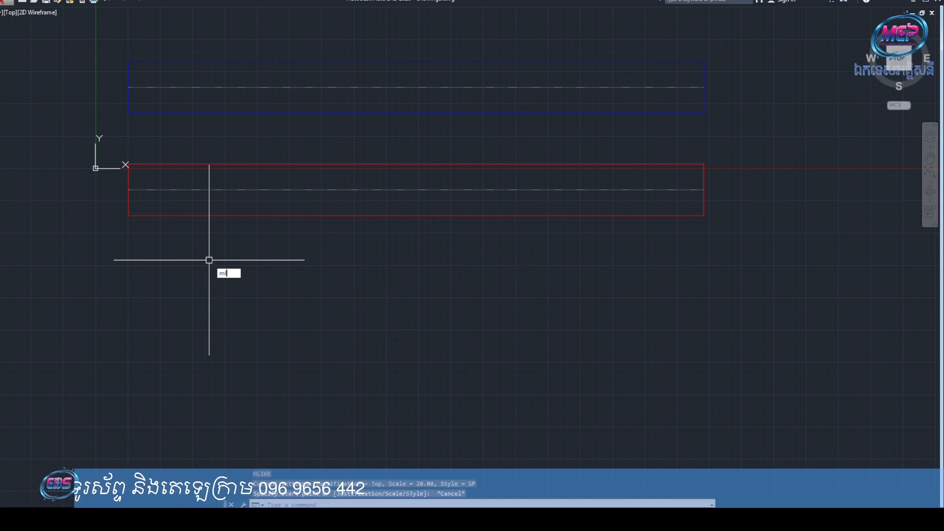
# - Draw a horizontal SP multiline at scale 110 below the HW multiline, aligned with its start and about twice as long
pyautogui.write('ml')
pyautogui.press('Return')
pyautogui.write('s')
pyautogui.press('Return')
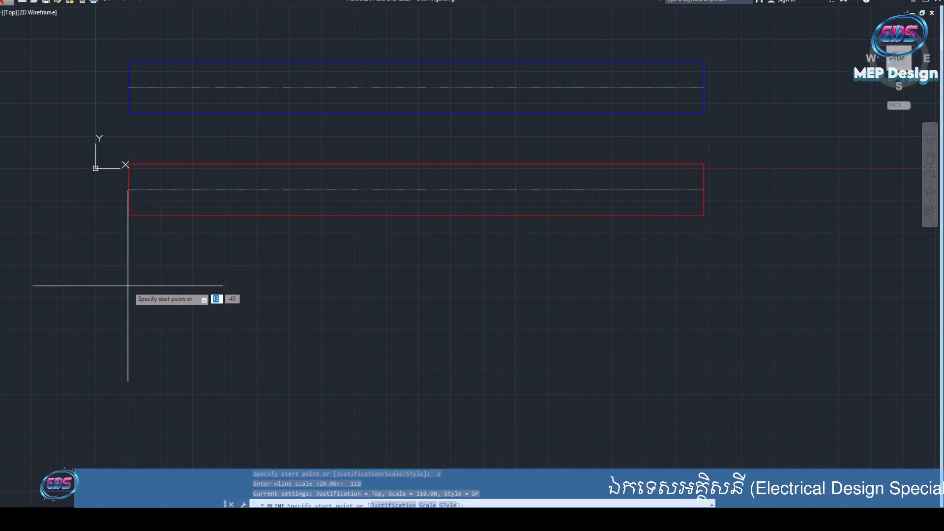
pyautogui.click(128, 285)
pyautogui.scroll(-5, 541, 324)
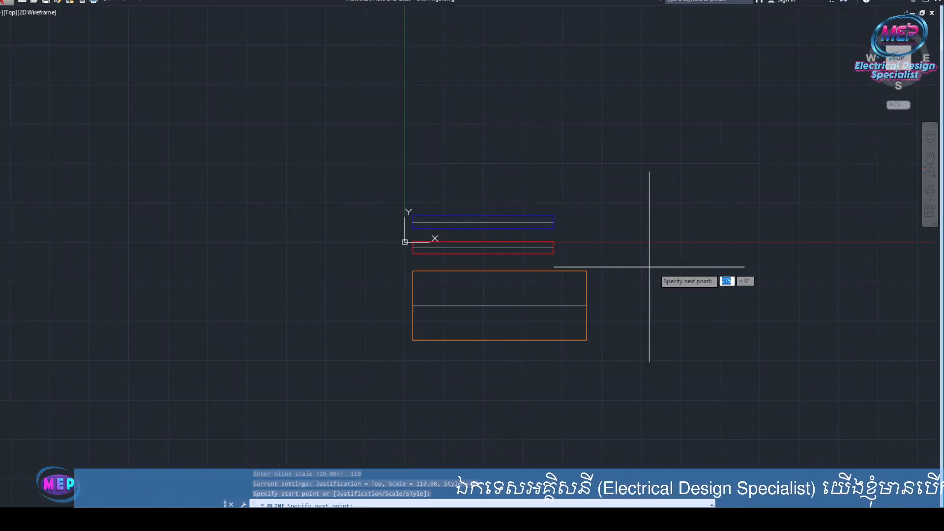
pyautogui.click(693, 272)
pyautogui.press('Return')
# - Draw a horizontal multiline with the WP style at scale 60 below the SP multiline, slightly longer and aligned with its start
pyautogui.moveTo(605, 286); pyautogui.dragTo(455, 181, button='middle')
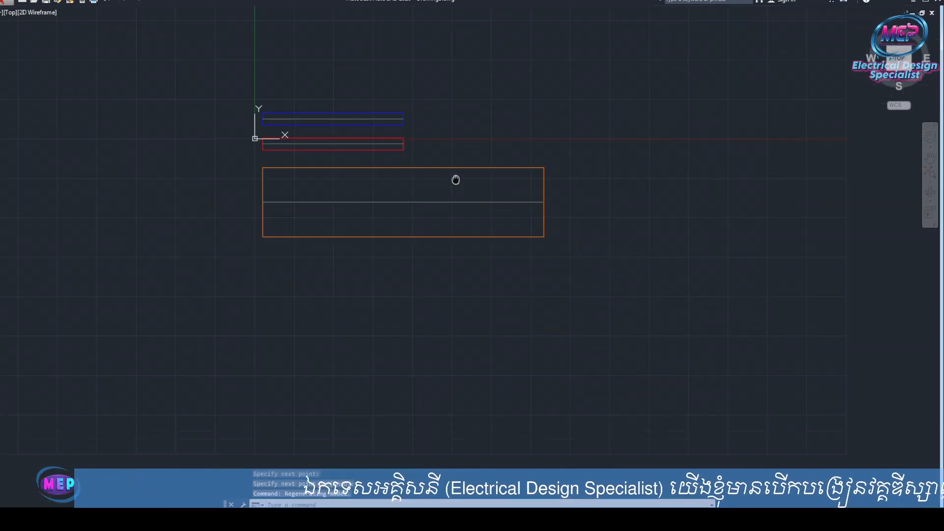
pyautogui.moveTo(436, 241); pyautogui.dragTo(470, 159, button='middle')
pyautogui.press('Return')
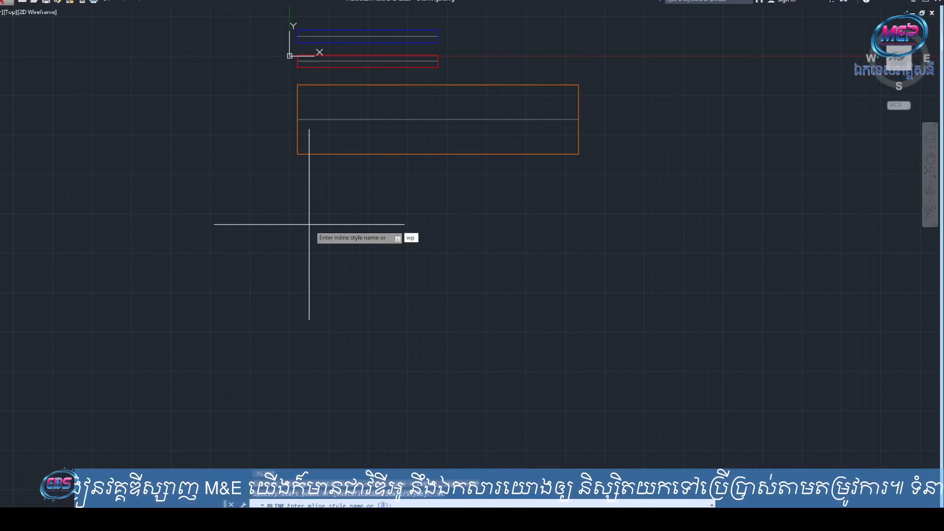
pyautogui.press('Return')
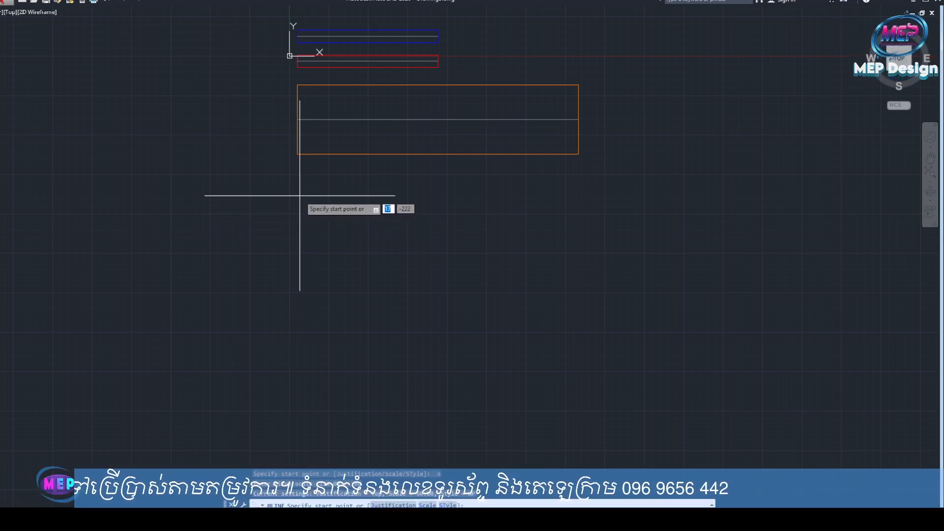
pyautogui.click(297, 193)
pyautogui.click(607, 228)
pyautogui.press('Return')
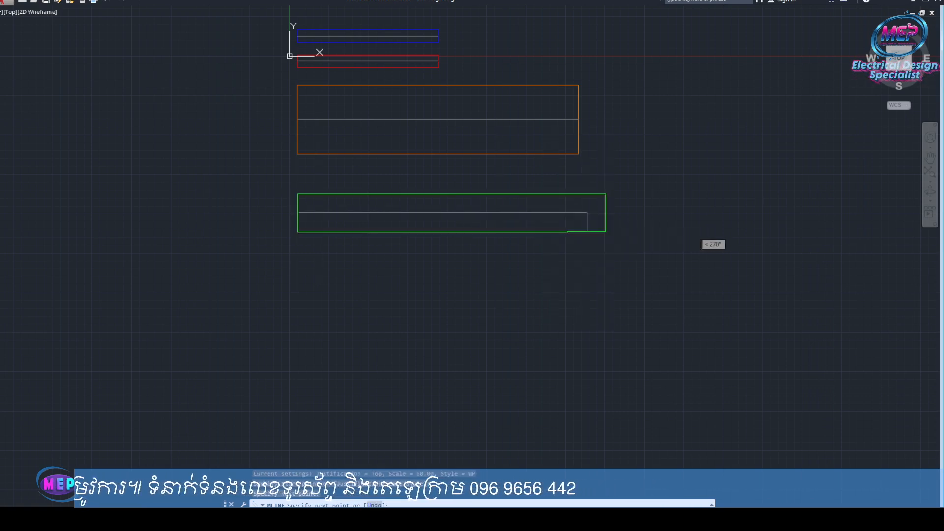
# - Stretch the free ends of the HW and CW multilines horizontally to align with the end of the SP multiline
pyautogui.moveTo(638, 155); pyautogui.dragTo(523, 212, button='middle')
pyautogui.scroll(-3, 523, 212)
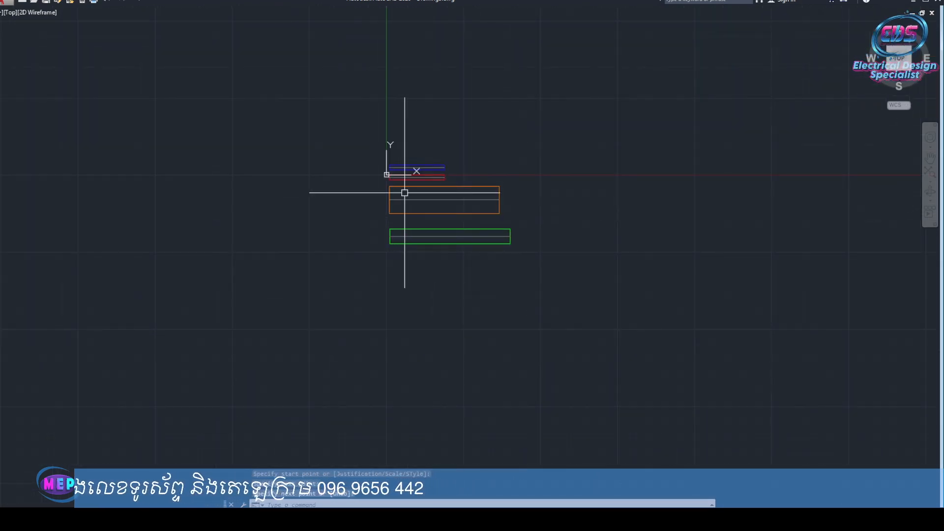
pyautogui.scroll(3, 410, 192)
pyautogui.moveTo(465, 196); pyautogui.dragTo(348, 158, button='middle')
pyautogui.click(397, 64)
pyautogui.click(368, 122)
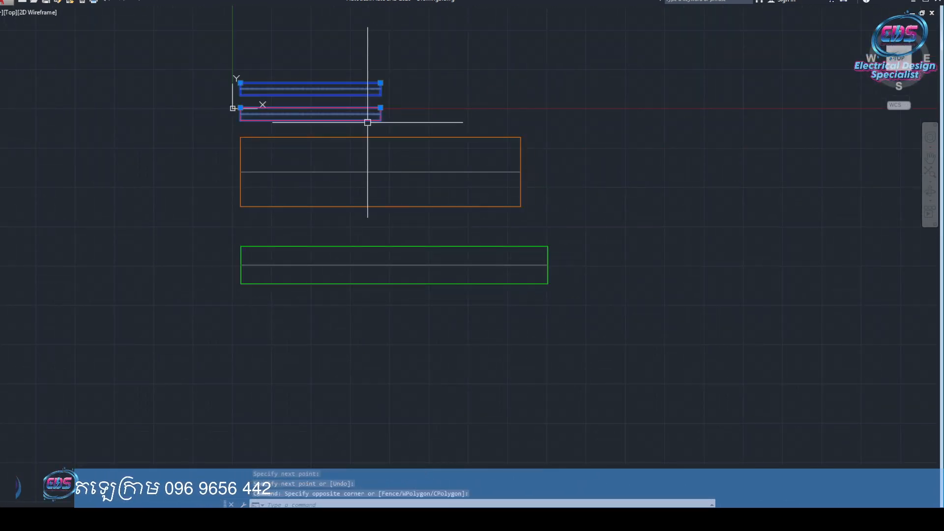
pyautogui.click(381, 108)
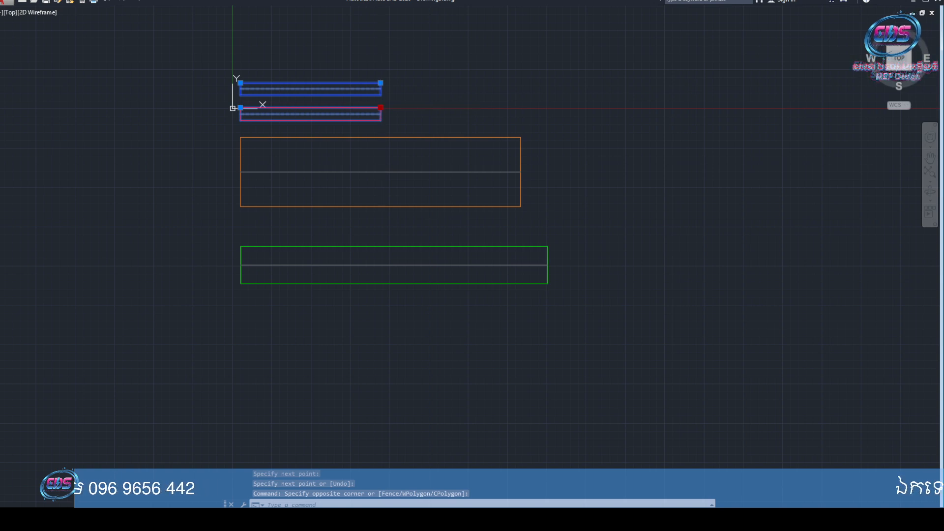
pyautogui.click(521, 107)
pyautogui.click(381, 83)
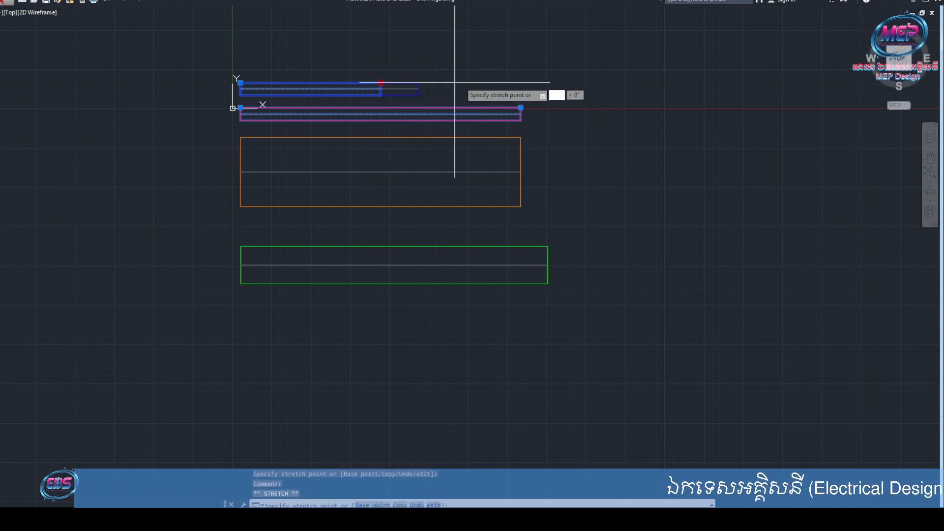
pyautogui.click(521, 83)
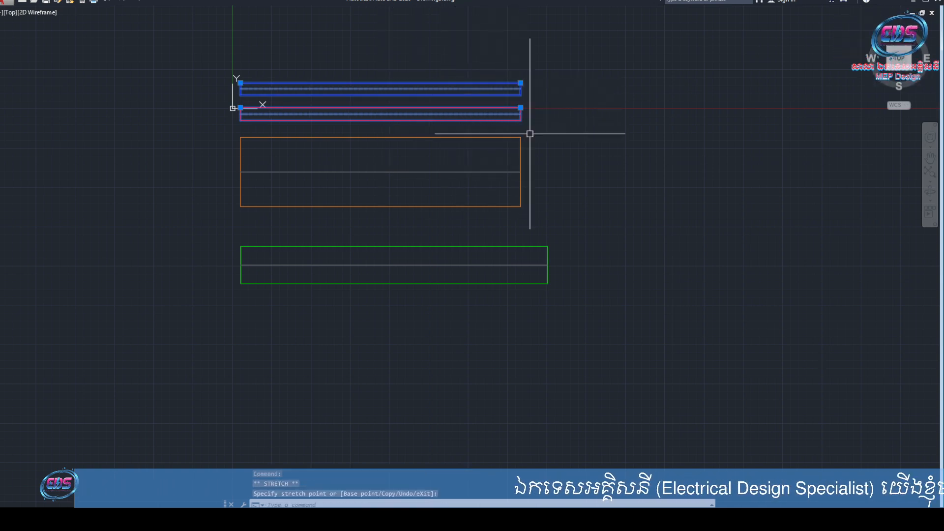
pyautogui.press('Escape')
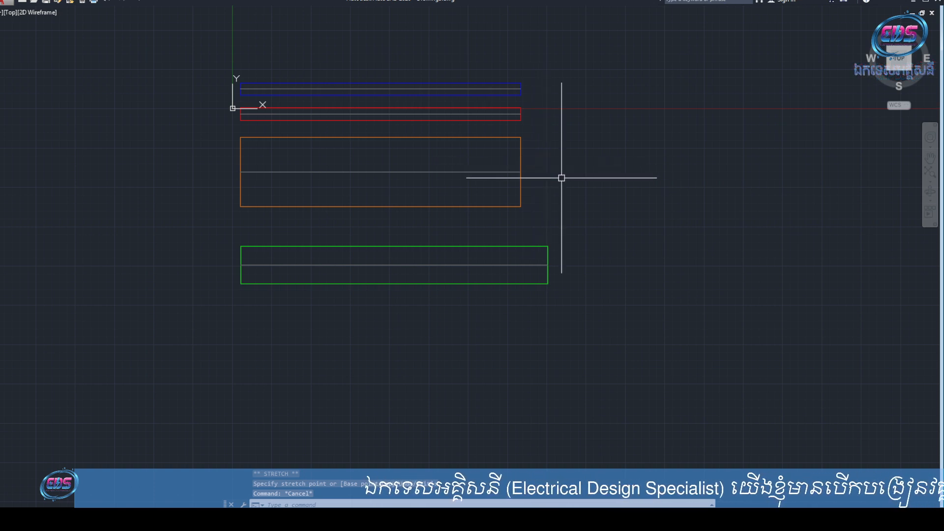
# - Draw a second horizontal WP multiline at scale 60 outward from the midpoint of the first WP multiline's far end
pyautogui.moveTo(562, 177); pyautogui.dragTo(515, 142, button='middle')
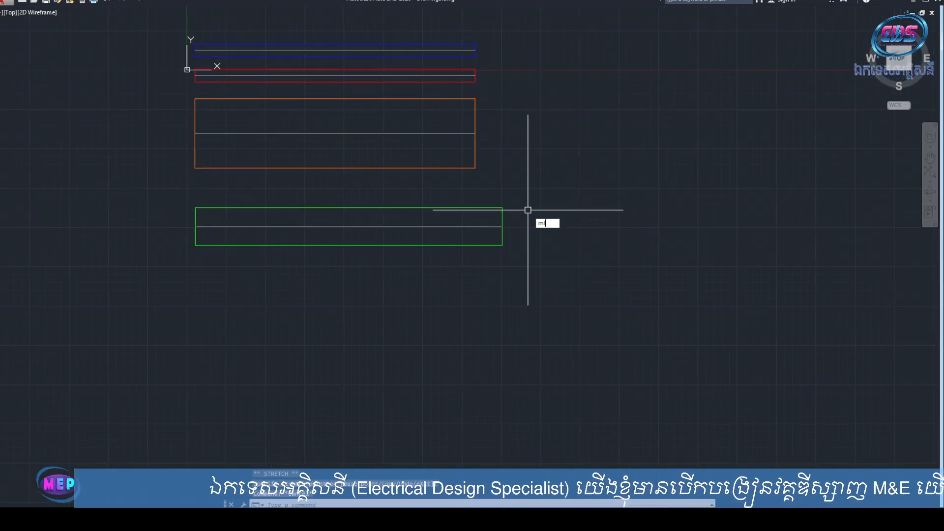
pyautogui.write('ml')
pyautogui.press('Return')
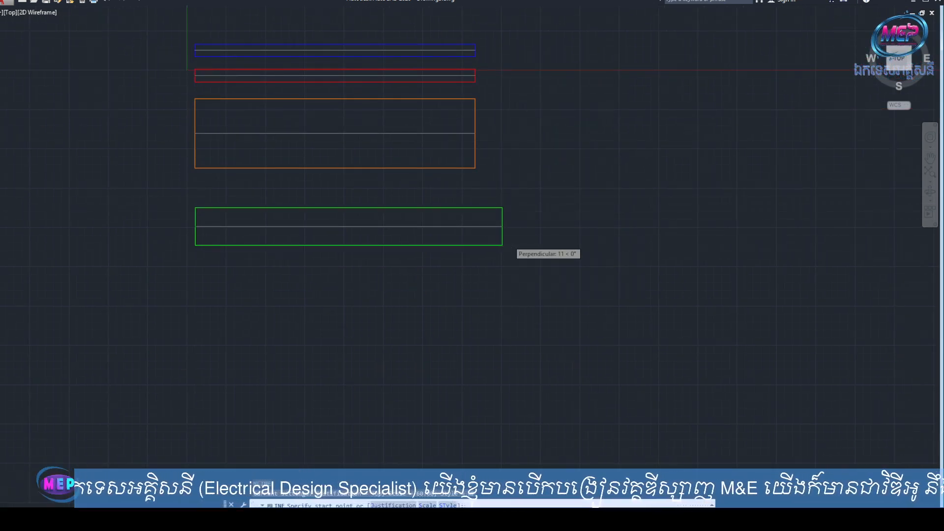
pyautogui.scroll(4, 509, 242)
pyautogui.moveTo(508, 235); pyautogui.dragTo(439, 185, button='middle')
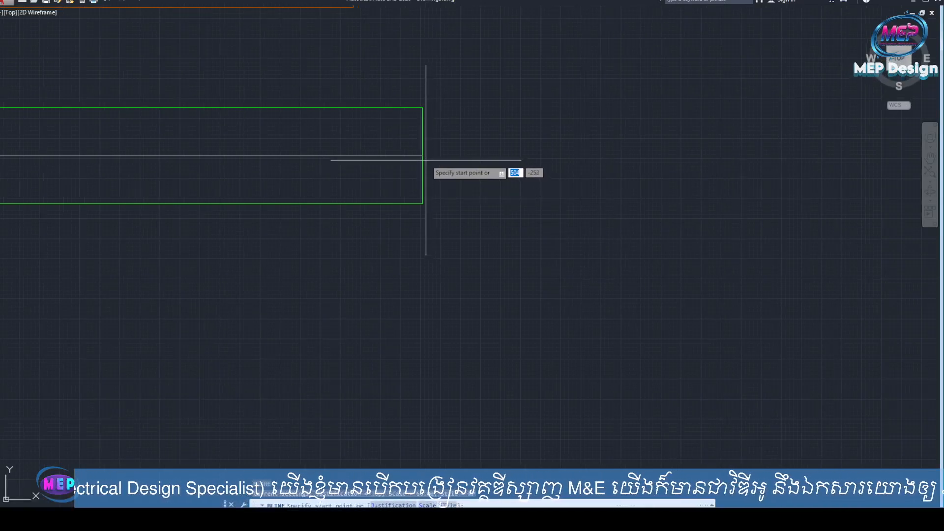
pyautogui.click(423, 204)
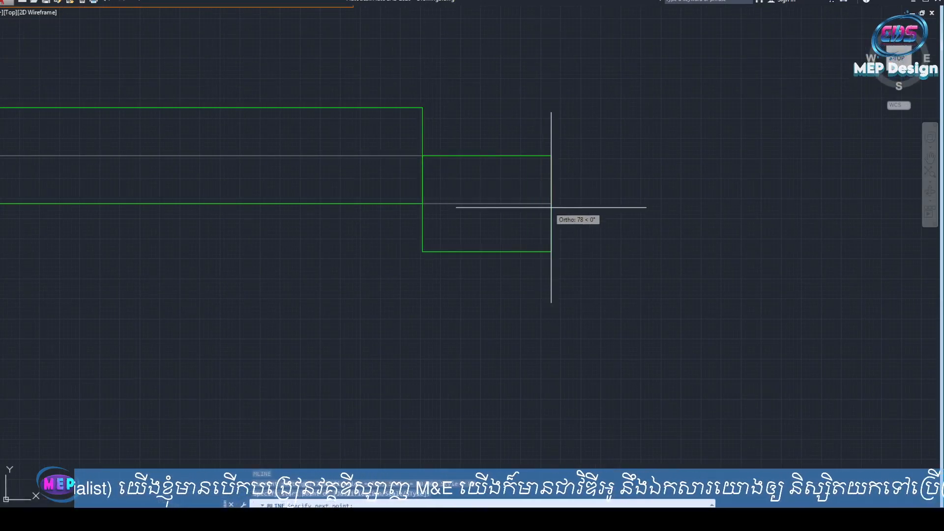
pyautogui.scroll(-4, 552, 207)
pyautogui.moveTo(497, 185); pyautogui.dragTo(466, 168, button='middle')
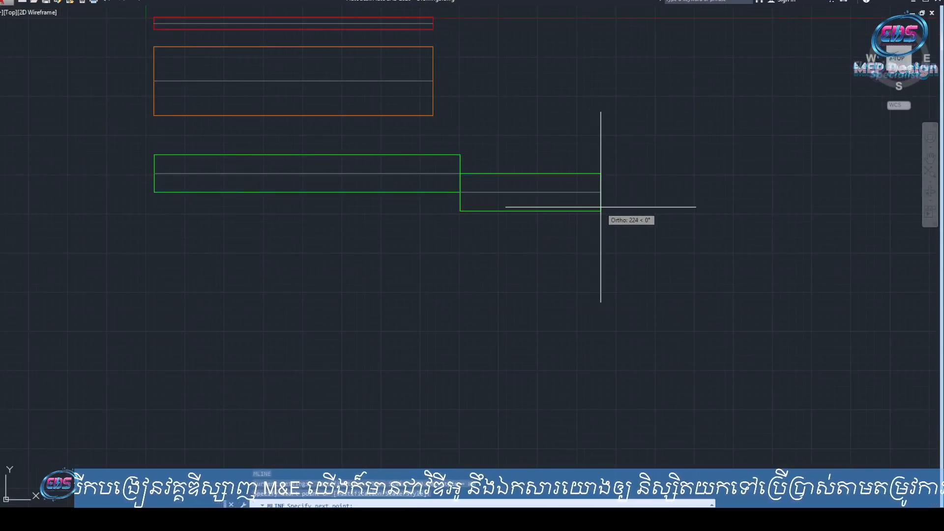
pyautogui.click(745, 204)
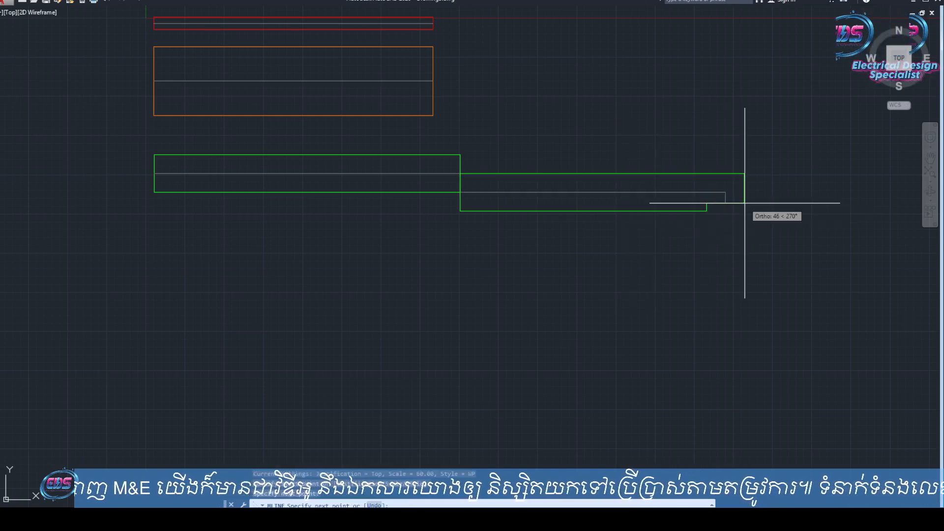
pyautogui.press('Return')
pyautogui.scroll(2, 456, 186)
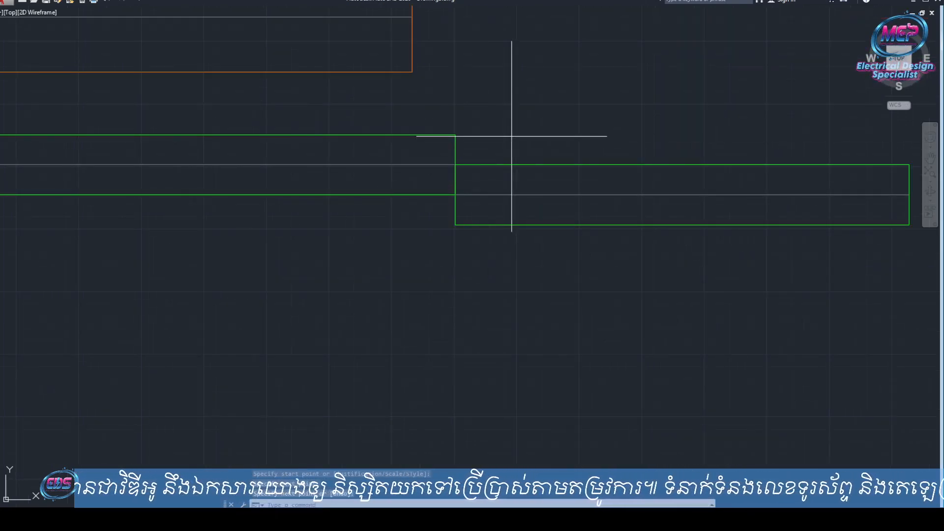
pyautogui.click(512, 136)
pyautogui.click(413, 196)
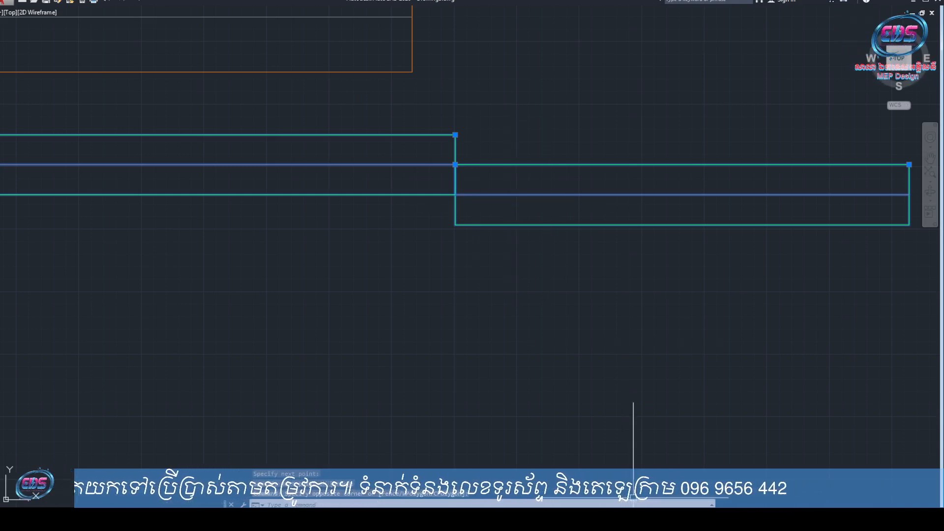
pyautogui.press('super')
pyautogui.moveTo(661, 520)
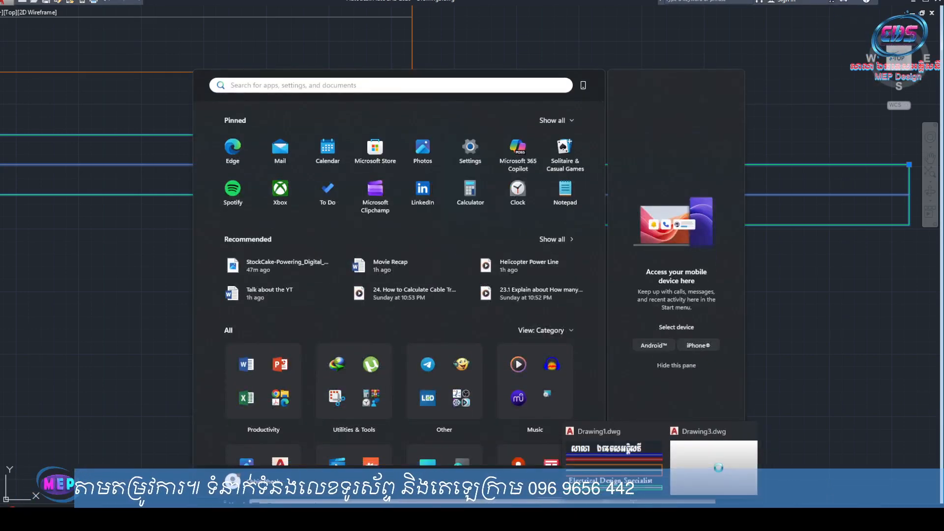
pyautogui.press('super')
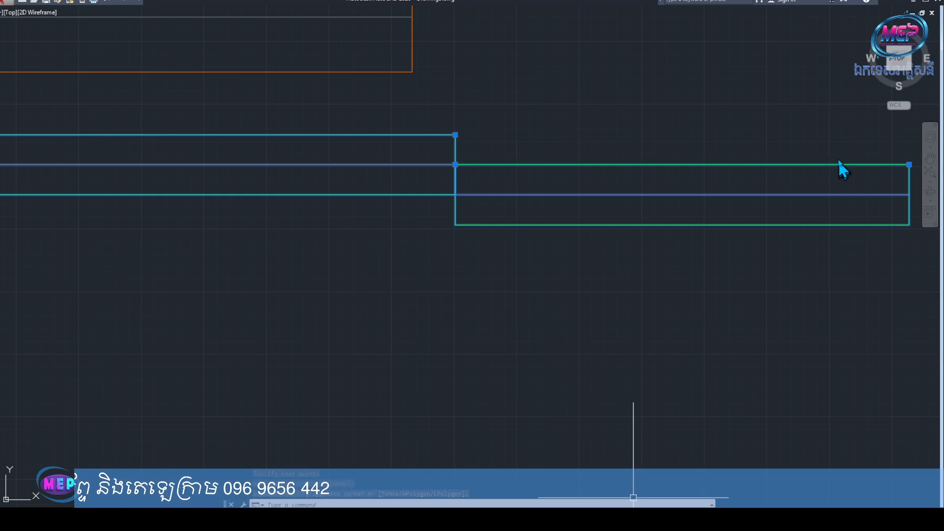
pyautogui.press('super')
pyautogui.press('super')
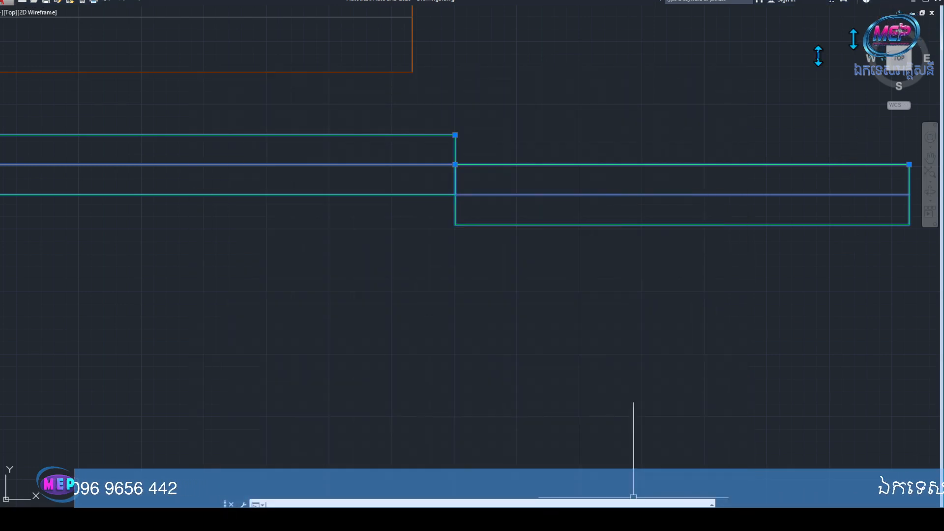
pyautogui.press('Escape')
pyautogui.press('Escape')
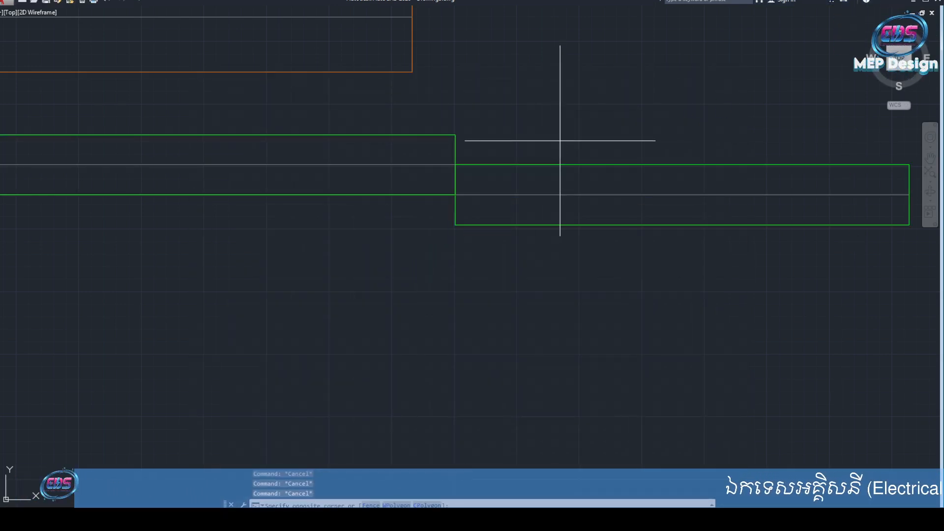
# - Erase the second WP multiline that extends from the end of the first one
pyautogui.click(559, 140)
pyautogui.click(520, 236)
pyautogui.write('E')
pyautogui.press('Return')
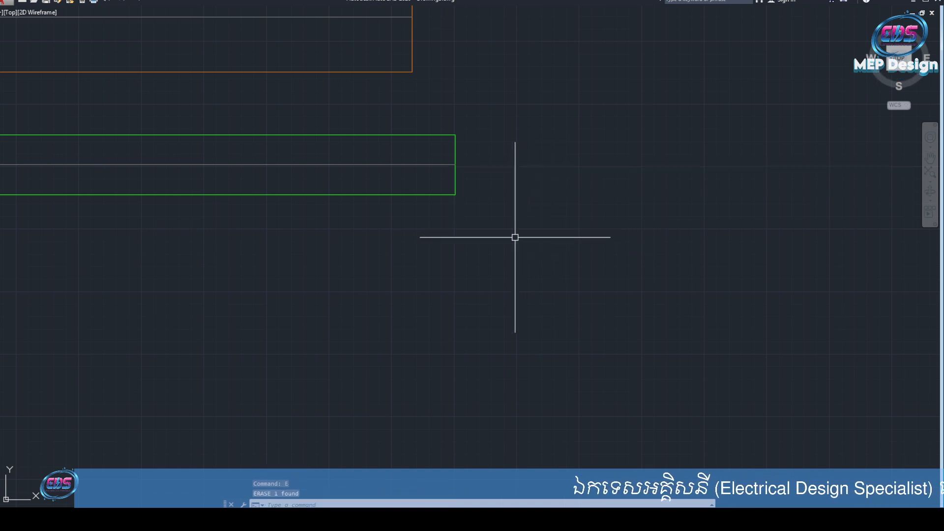
# - Start a multiline in the WP style at scale 60 and set its justification to Zero
pyautogui.write('ML')
pyautogui.press('Return')
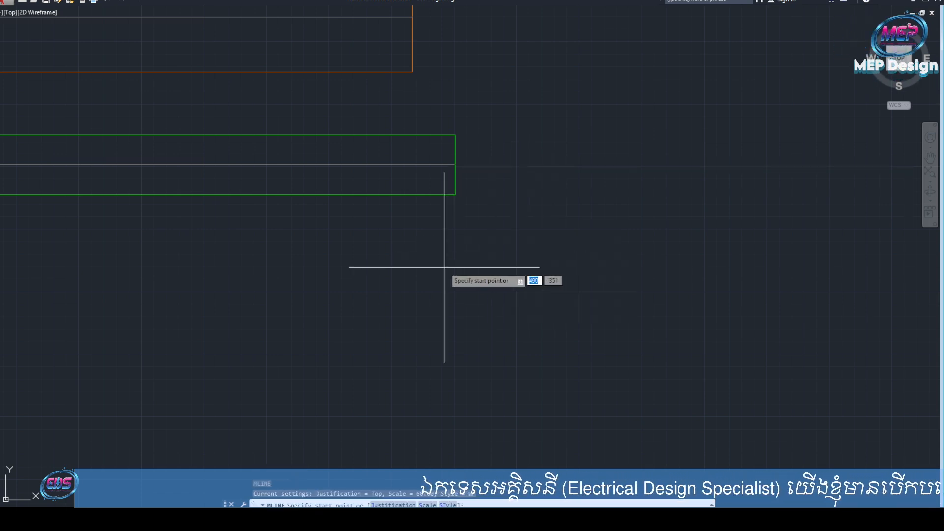
pyautogui.write('j')
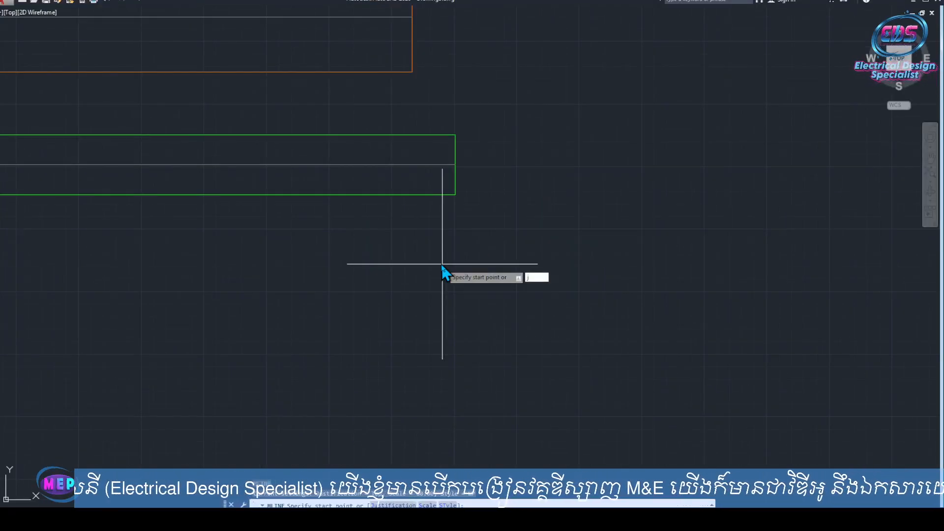
pyautogui.press('Return')
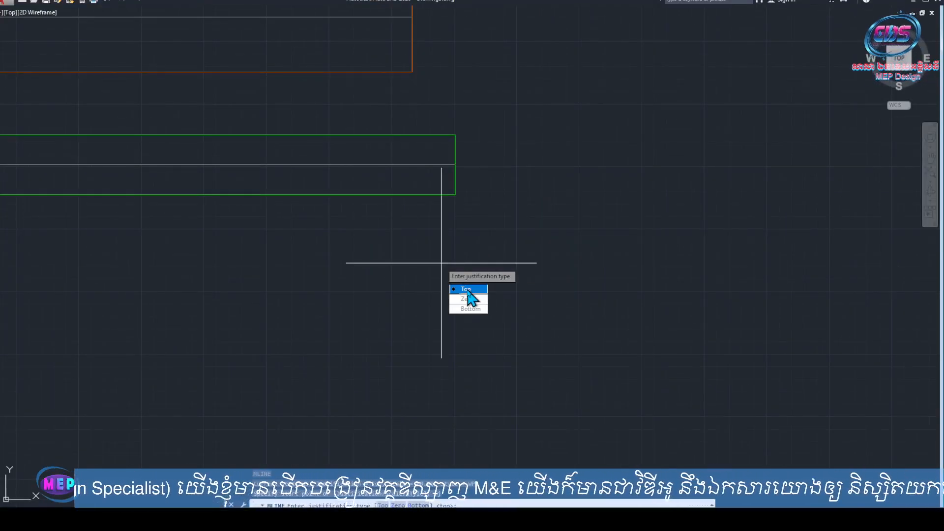
pyautogui.click(469, 299)
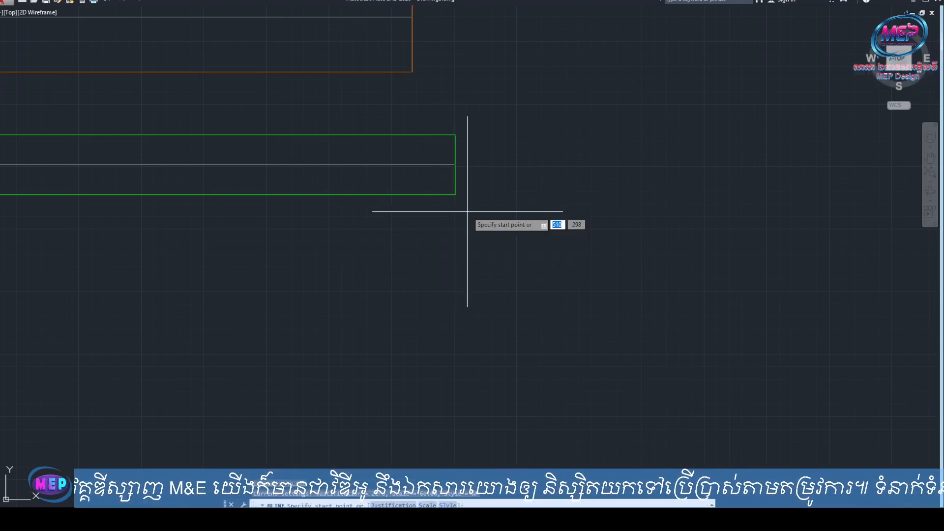
pyautogui.press('Return')
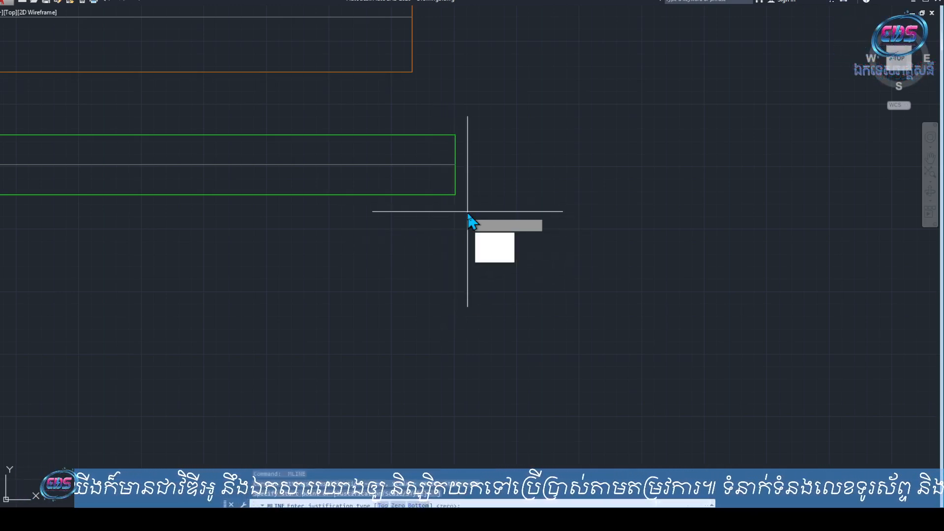
pyautogui.click(493, 247)
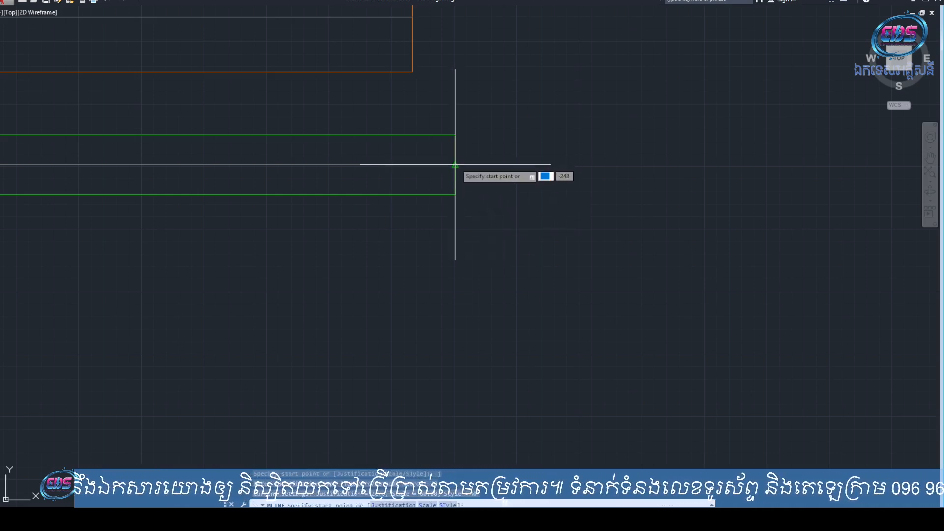
# - Draw a horizontal WP multiline outward from the midpoint of the green multiline's far end, away from its start
pyautogui.click(456, 164)
pyautogui.scroll(-4, 510, 192)
pyautogui.moveTo(521, 195); pyautogui.dragTo(328, 197, button='middle')
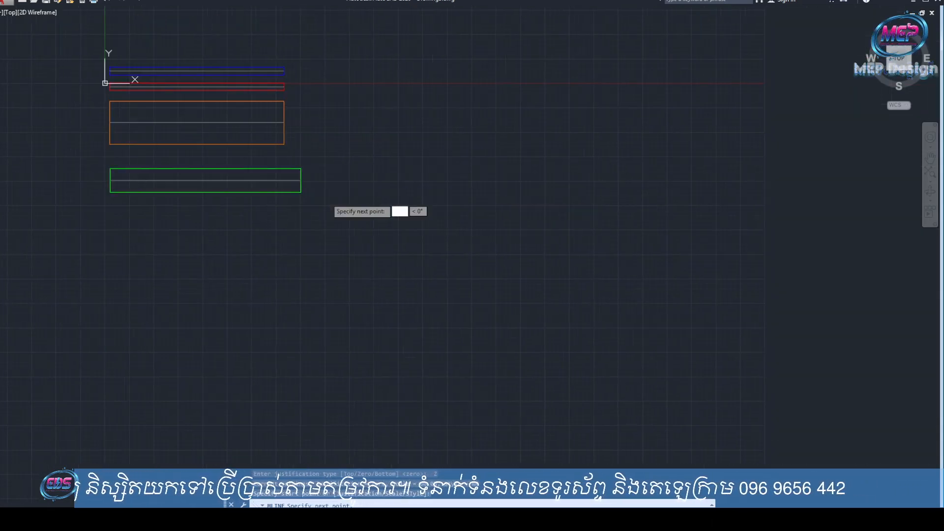
pyautogui.click(470, 217)
pyautogui.press('Return')
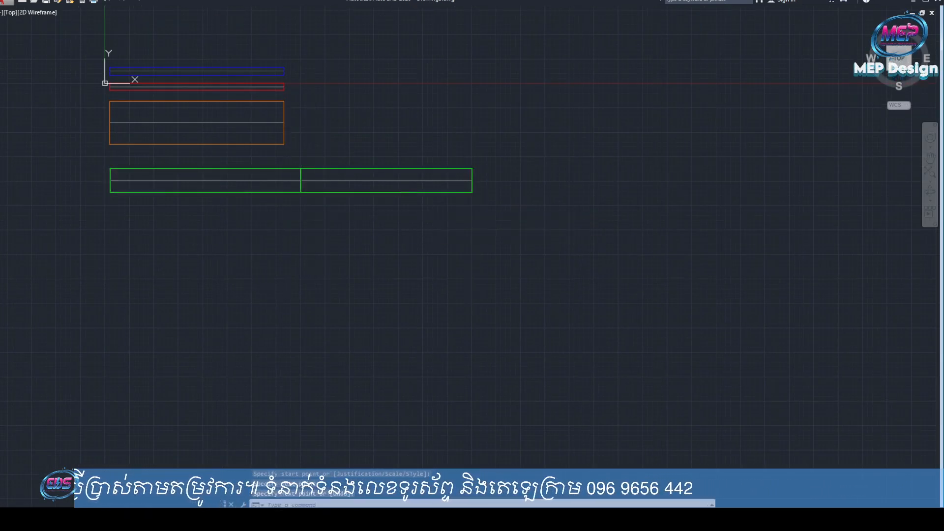
pyautogui.scroll(4, 199, 188)
pyautogui.moveTo(202, 188); pyautogui.dragTo(533, 190, button='middle')
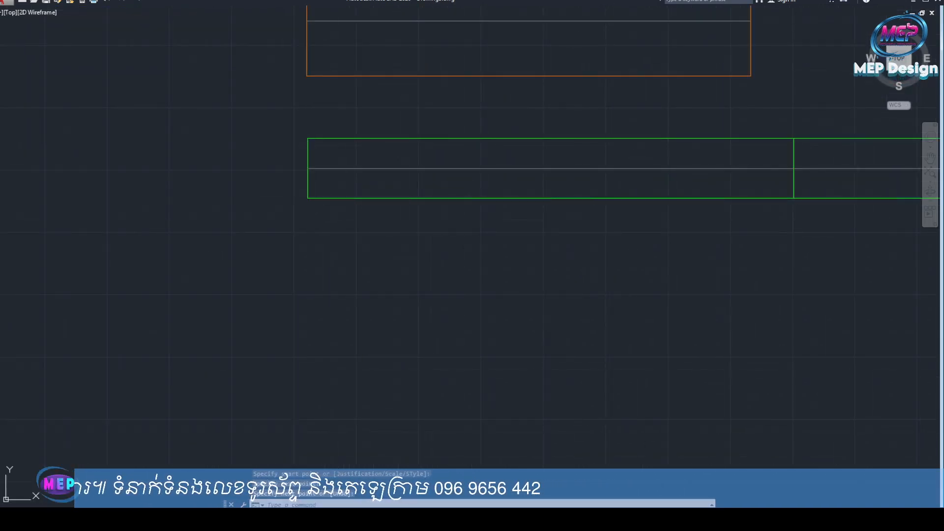
pyautogui.press('Return')
pyautogui.click(307, 198)
pyautogui.moveTo(200, 206); pyautogui.dragTo(402, 215, button='middle')
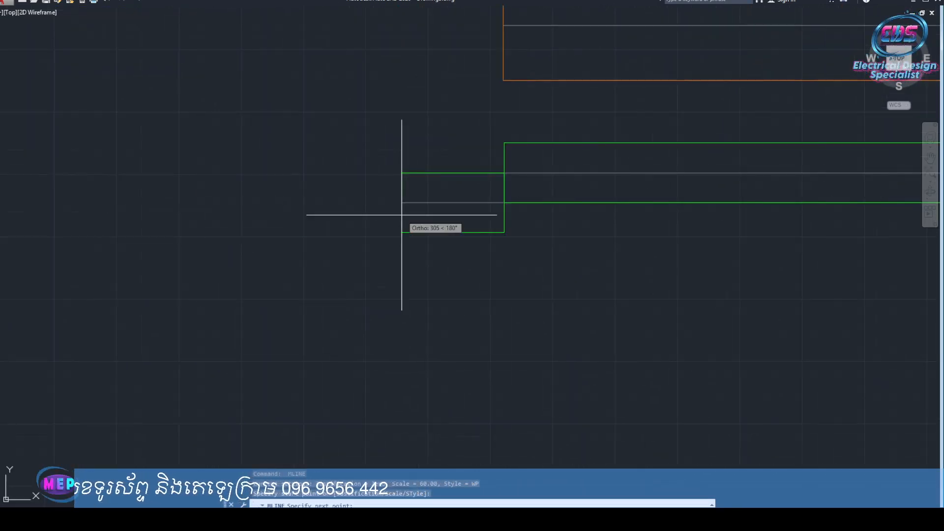
pyautogui.press('Return')
# - Draw a horizontal zero-justified WP multiline outward from the midpoint of the original green multiline's start edge
pyautogui.press('Return')
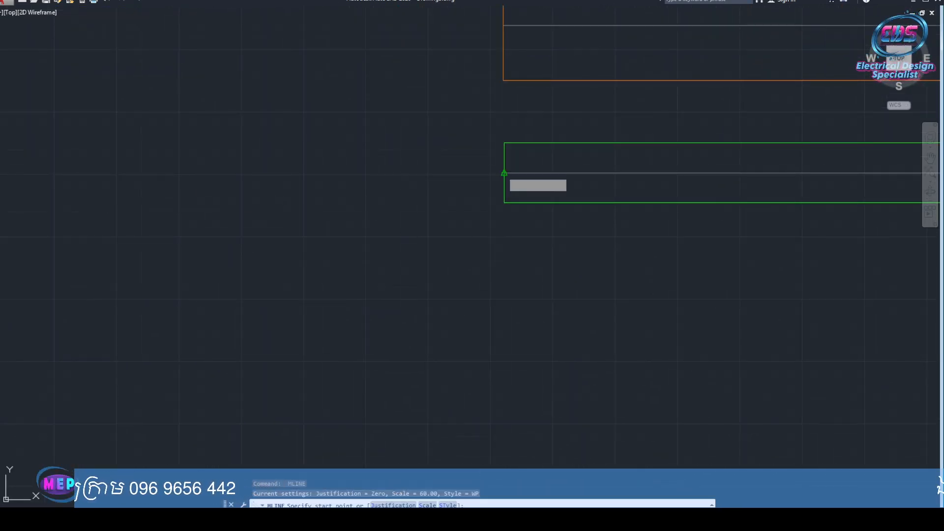
pyautogui.click(504, 173)
pyautogui.click(154, 193)
pyautogui.press('Return')
pyautogui.scroll(-2, 257, 175)
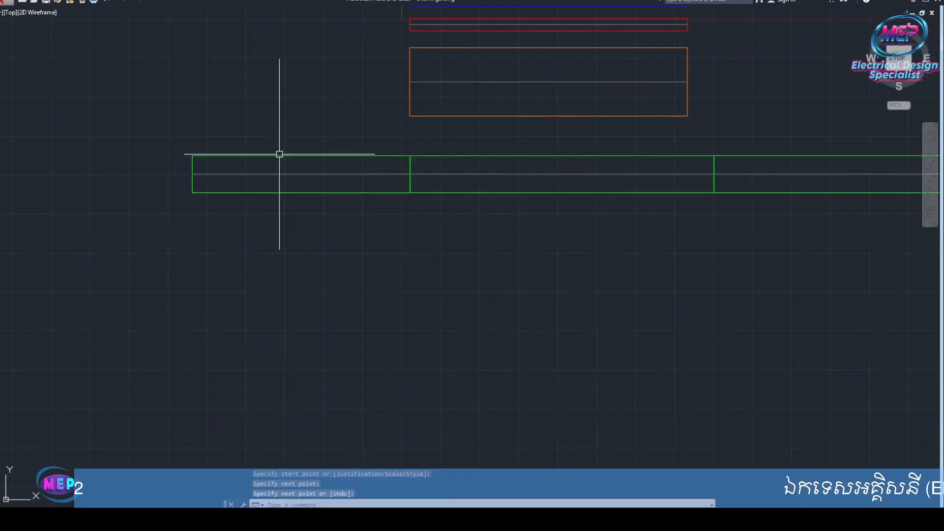
pyautogui.click(279, 154)
pyautogui.click(253, 190)
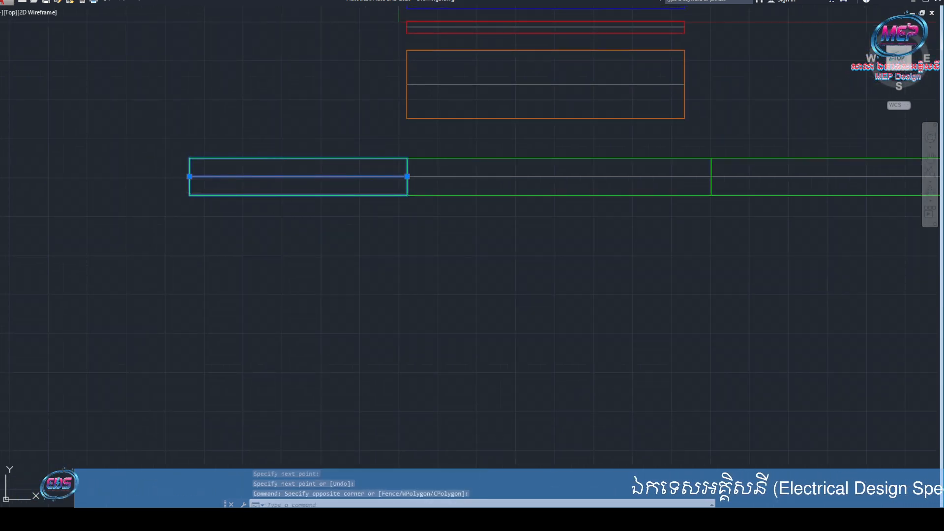
pyautogui.write('w')
pyautogui.press('Return')
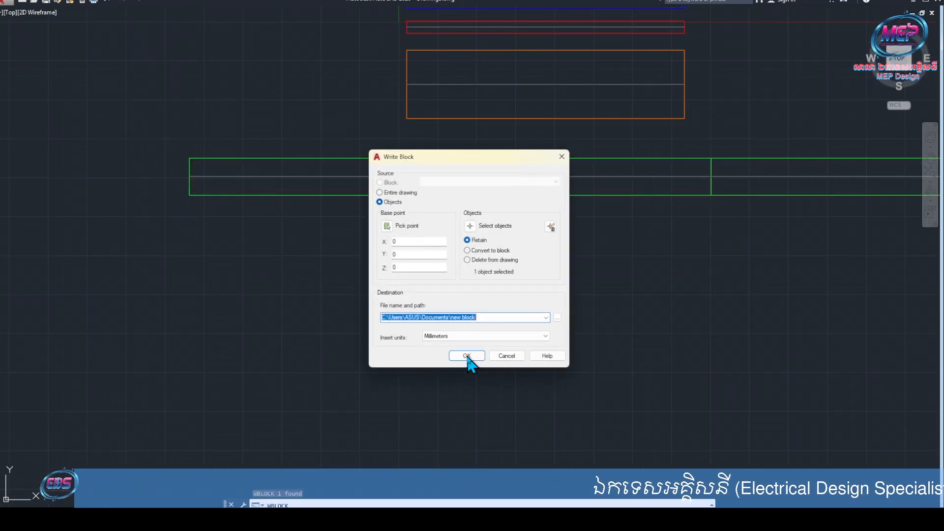
pyautogui.click(562, 157)
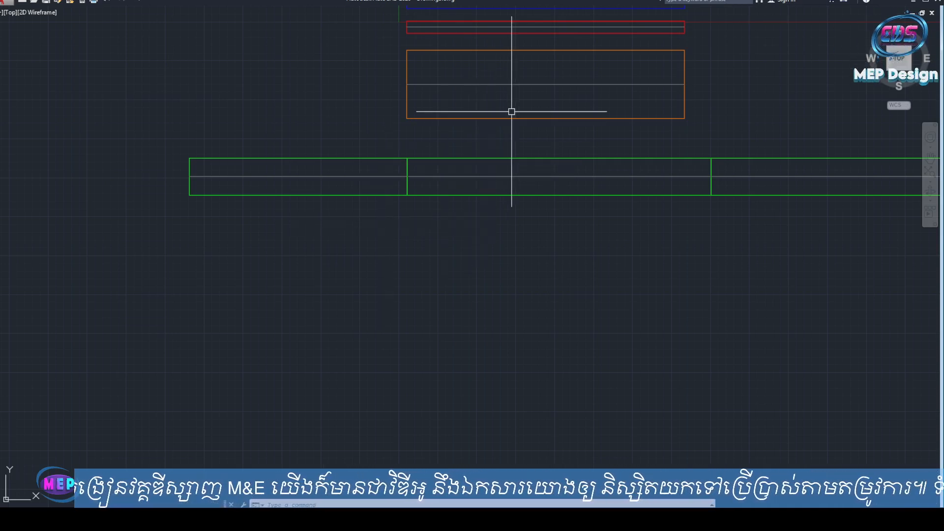
# - Erase the WP multiline that extends outward from the start of the original green multiline
pyautogui.scroll(-4, 512, 93)
pyautogui.moveTo(512, 93); pyautogui.dragTo(476, 168, button='middle')
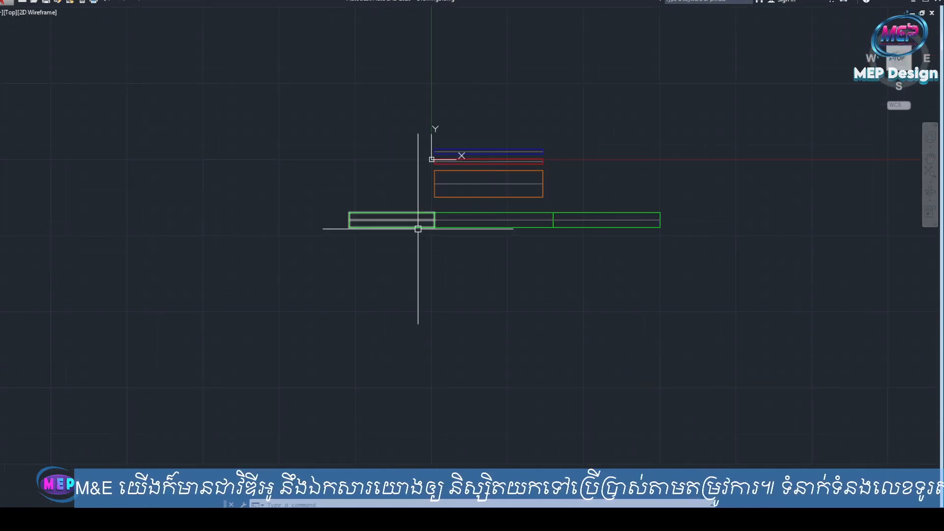
pyautogui.scroll(4, 415, 227)
pyautogui.click(390, 179)
pyautogui.click(375, 234)
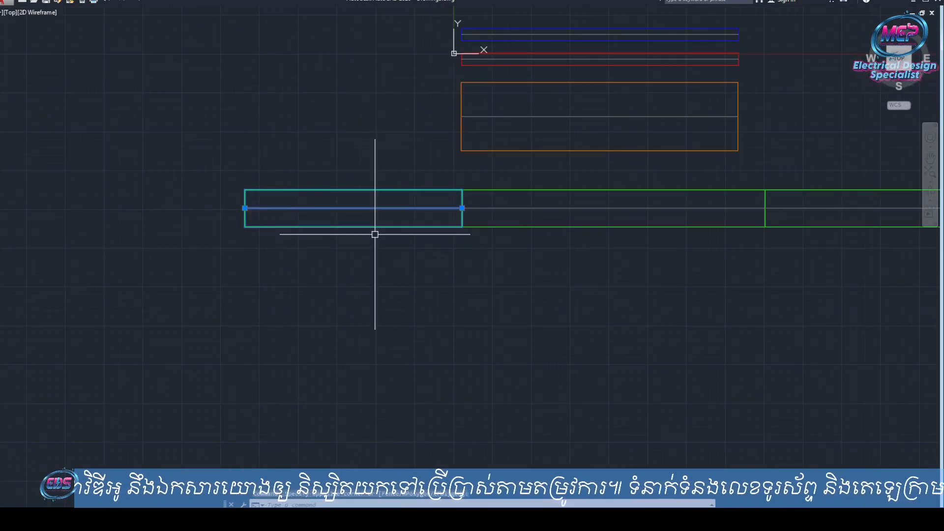
pyautogui.press('Delete')
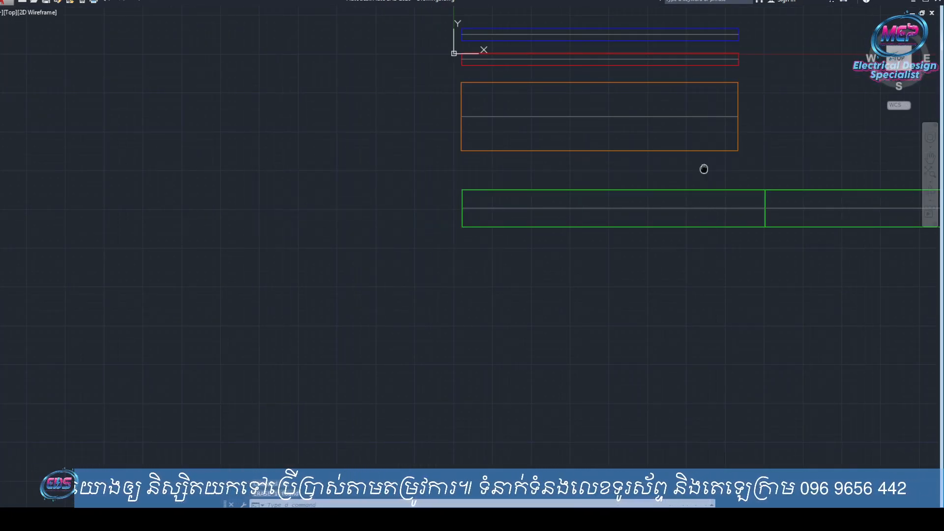
# - Erase the WP multiline that extends beyond the far end of the original green multiline
pyautogui.moveTo(702, 169); pyautogui.dragTo(448, 192, button='middle')
pyautogui.click(625, 188)
pyautogui.click(594, 267)
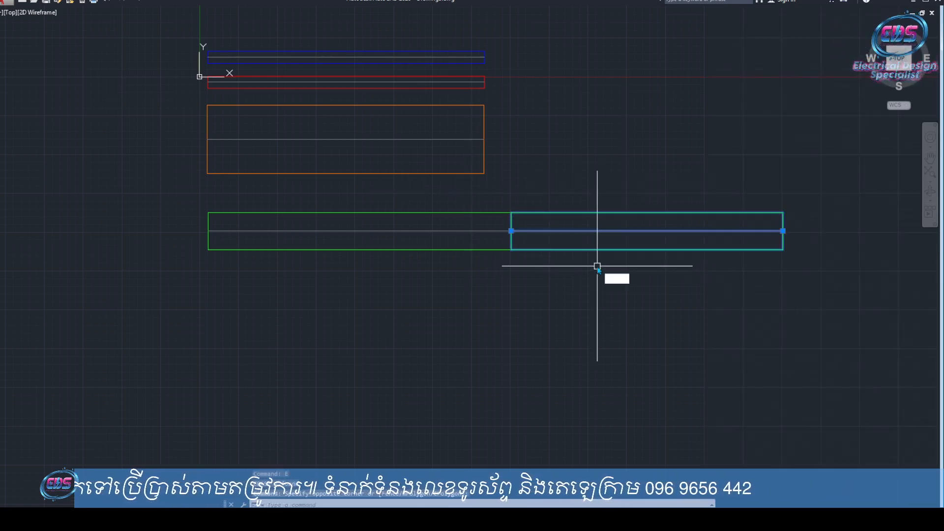
pyautogui.press('Delete')
pyautogui.moveTo(573, 256); pyautogui.dragTo(597, 209, button='middle')
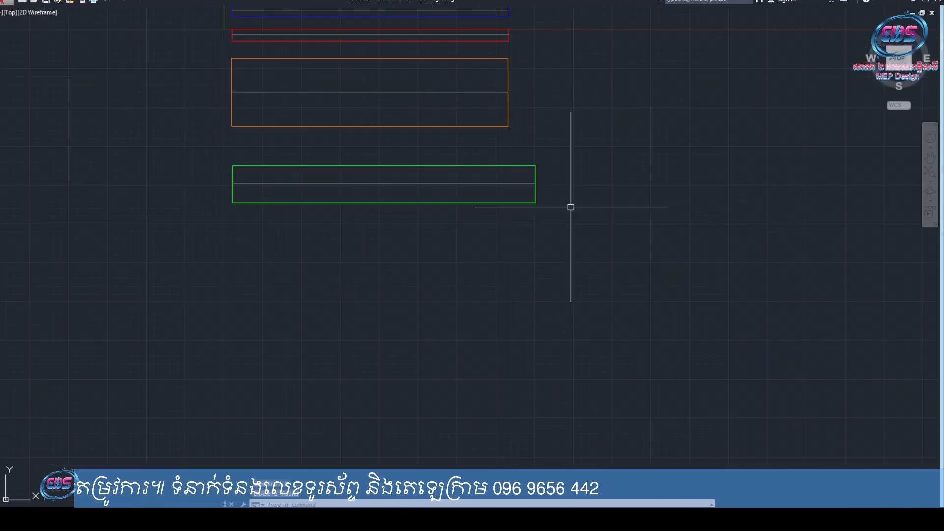